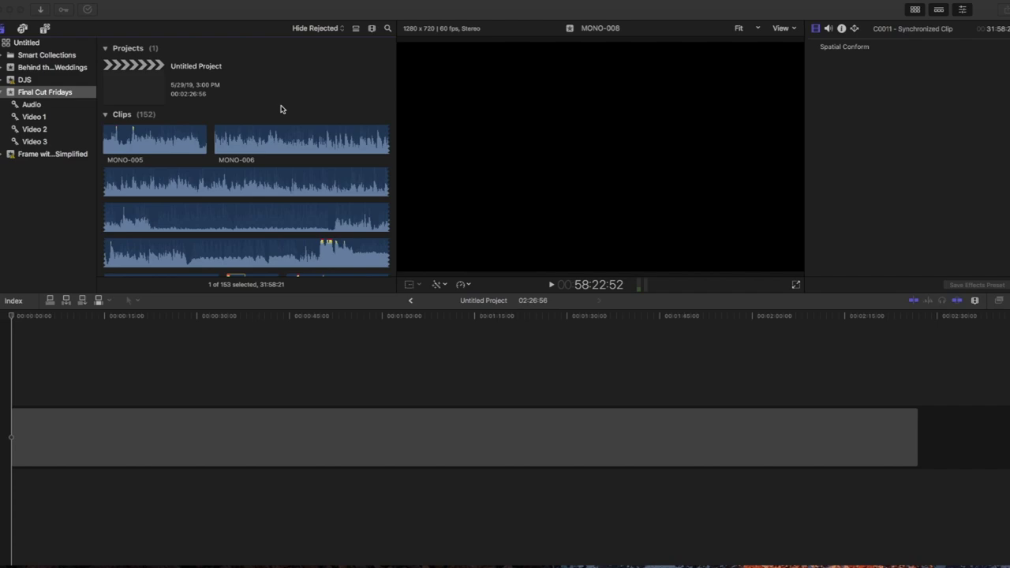
Browse the Video 1, Video 2 and Video 3 keyword collections, then return to all Final Cut Fridays clips.
scroll(303, 191, "down", 10)
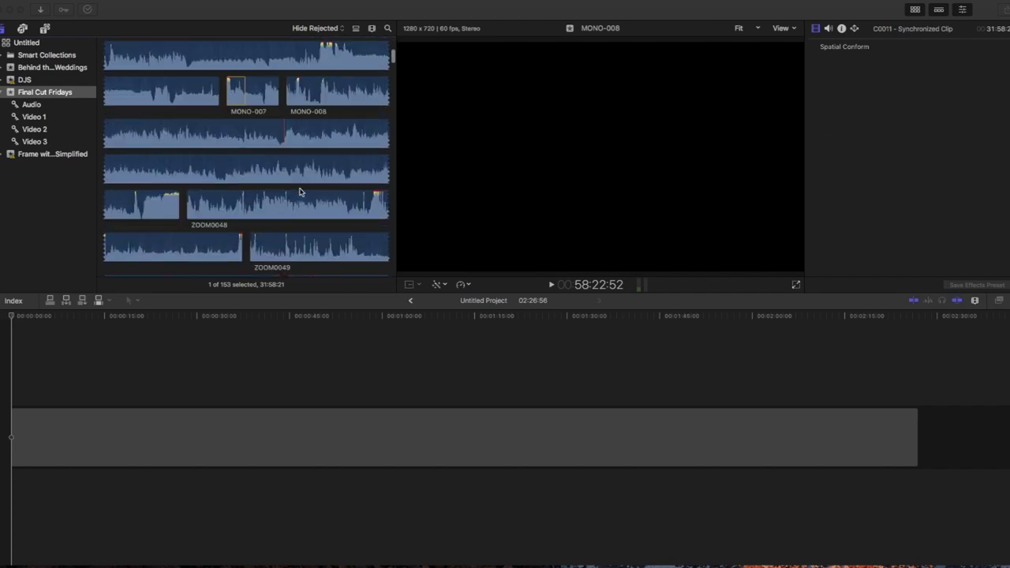
scroll(300, 192, "down", 5)
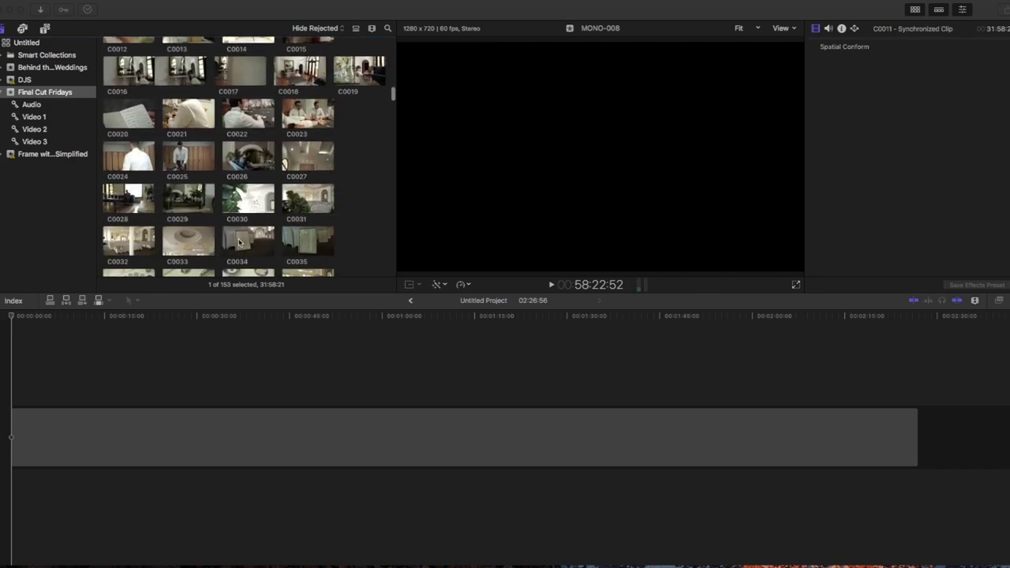
scroll(272, 222, "down", 15)
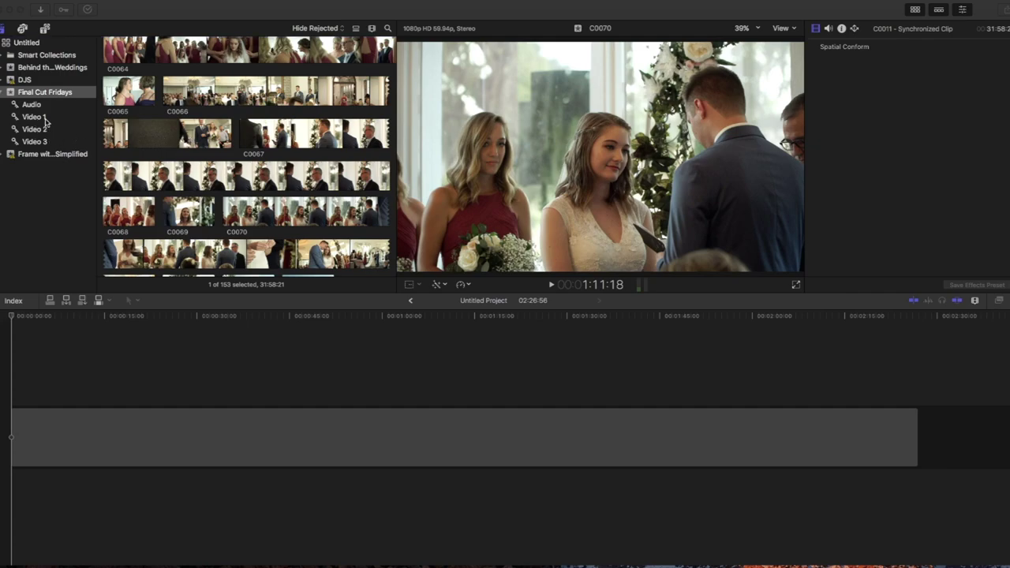
left_click(43, 119)
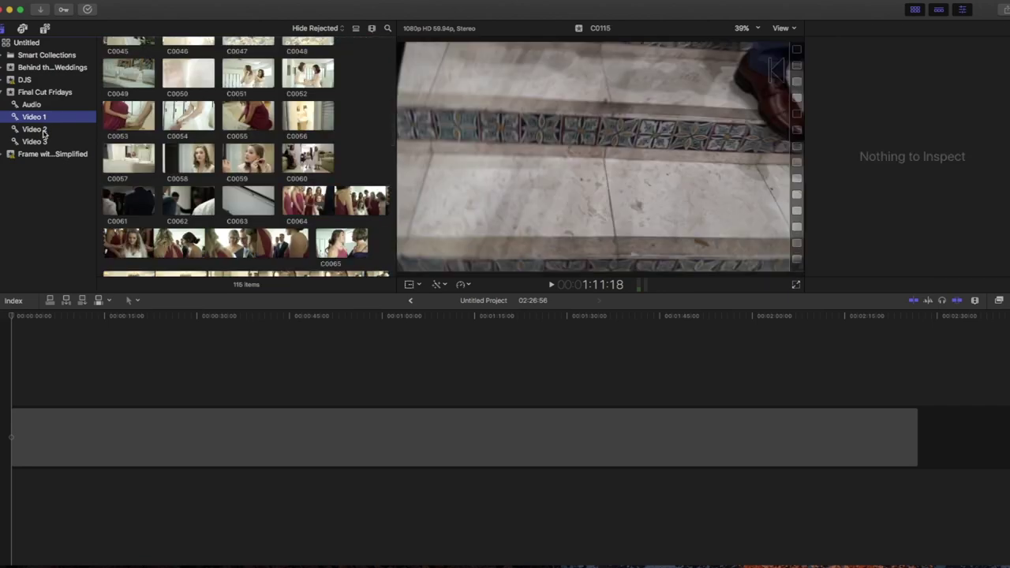
left_click(44, 130)
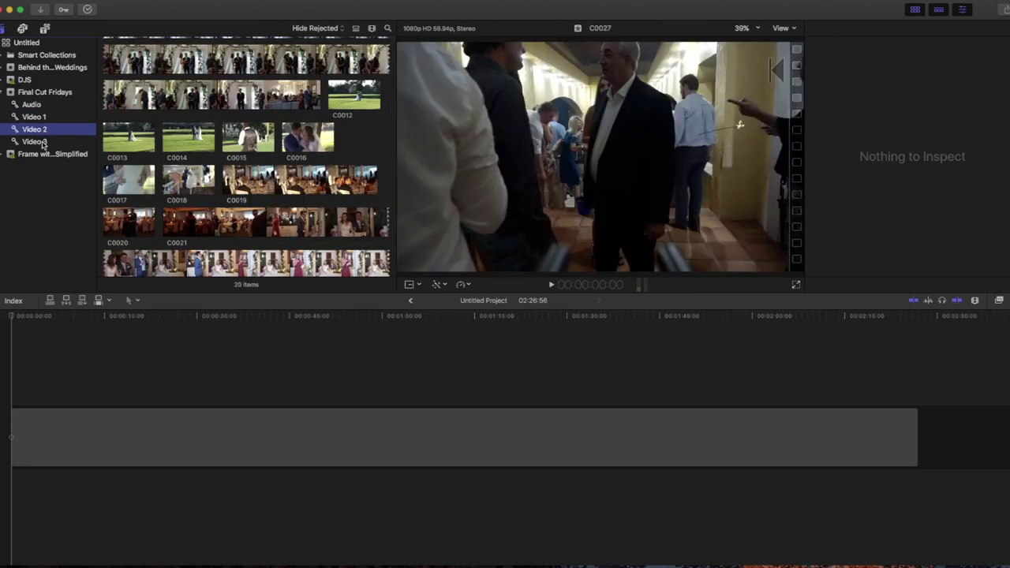
left_click(41, 143)
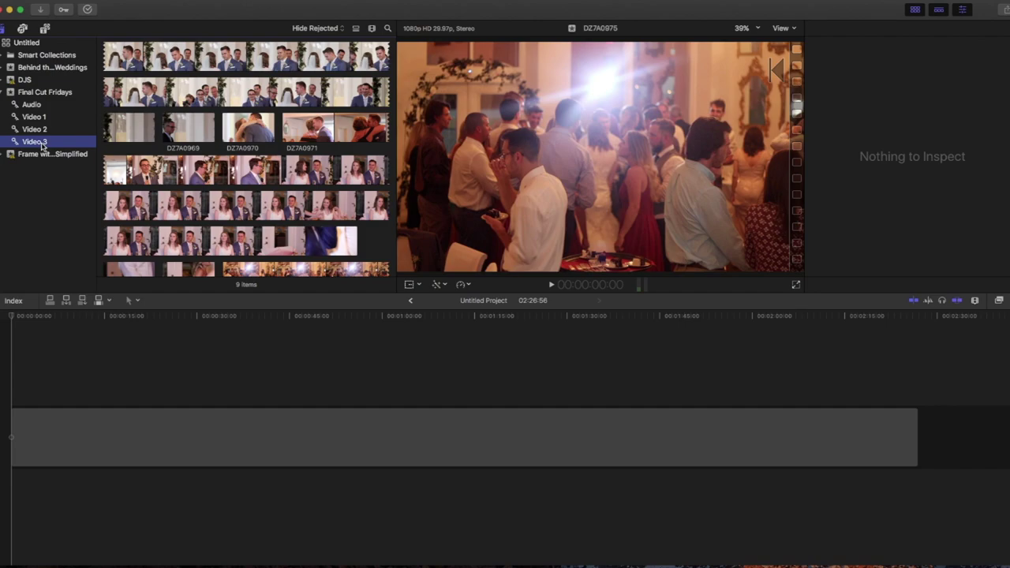
scroll(207, 139, "up", 5)
scroll(206, 139, "down", 1)
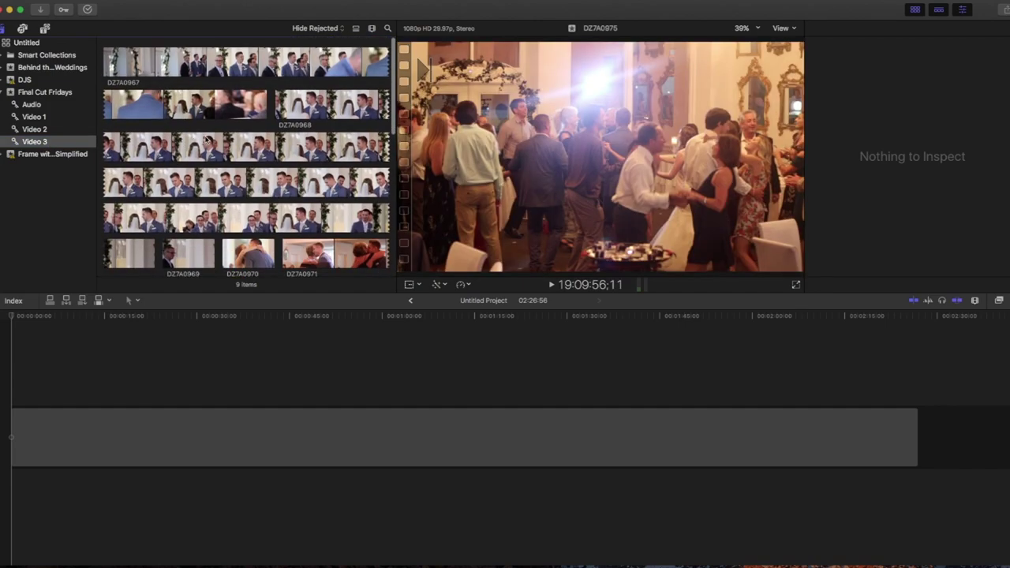
left_click(59, 95)
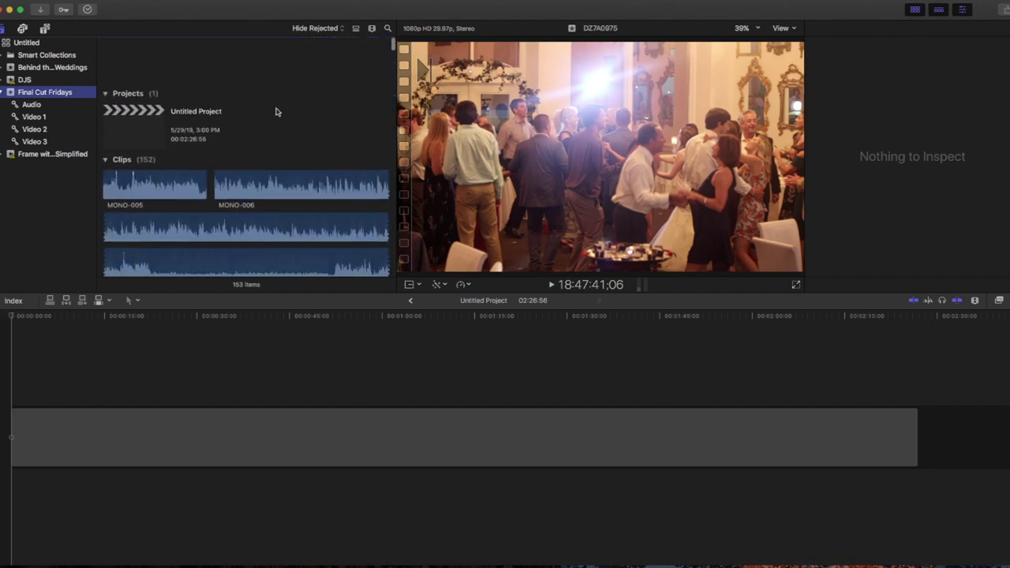
scroll(276, 111, "down", 4)
scroll(276, 111, "up", 2)
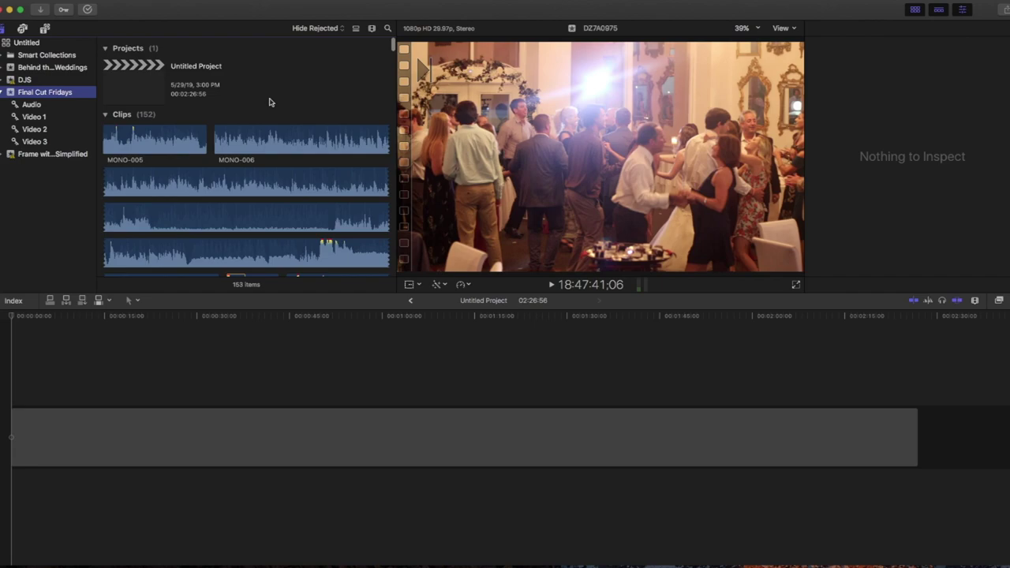
Select the ZOOM0051 stereo audio recording in the browser.
left_click(266, 94)
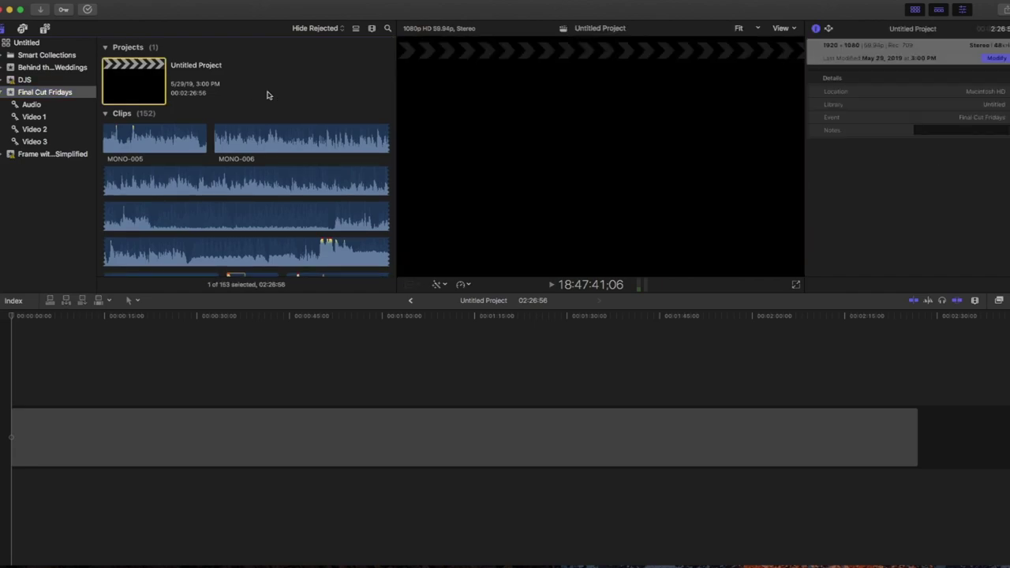
scroll(264, 143, "down", 10)
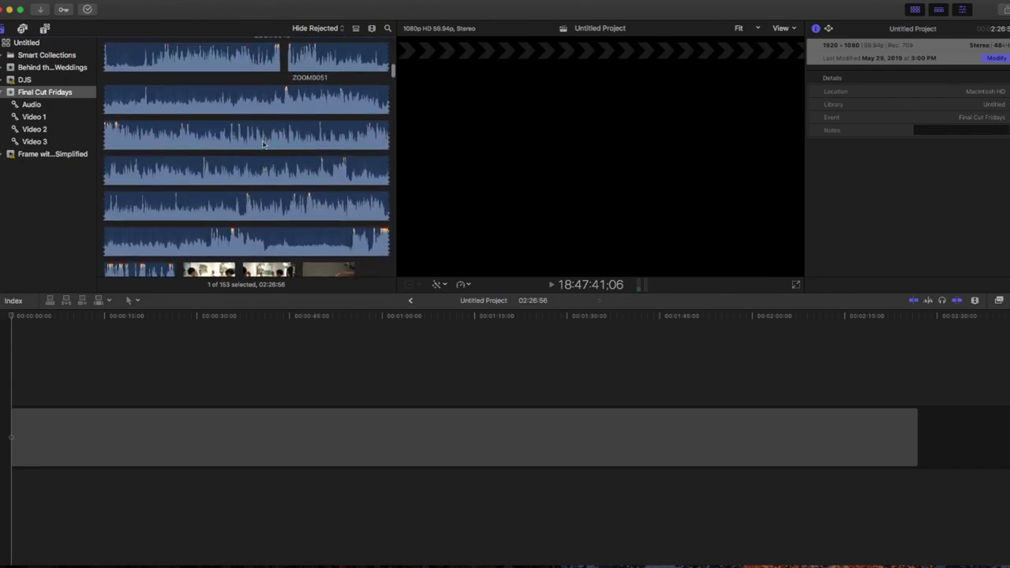
left_click(299, 104)
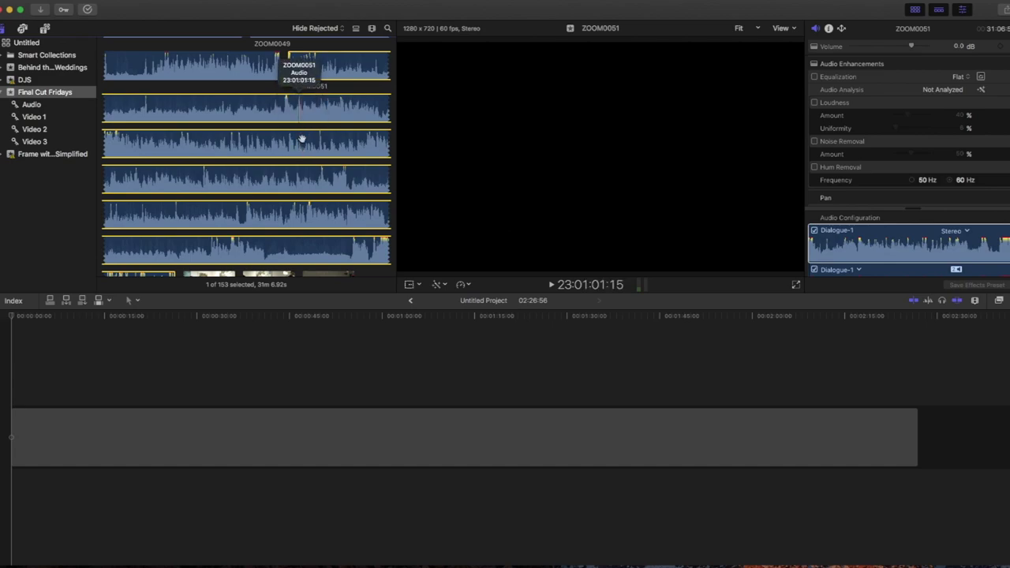
Command-add clips C0067, C0070, C0069 and C0068 to the ZOOM0051 selection.
key("super")
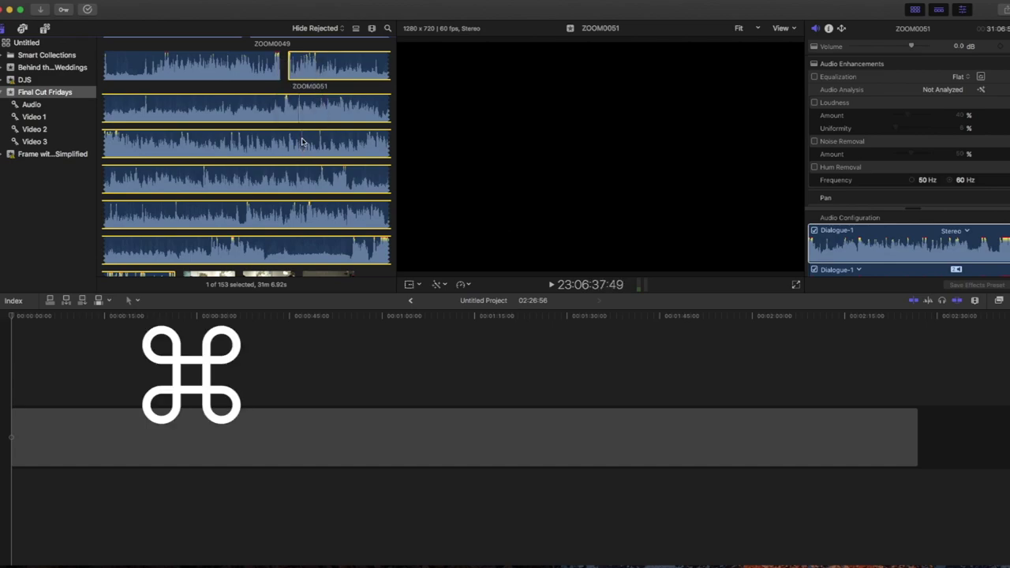
scroll(301, 141, "down", 10)
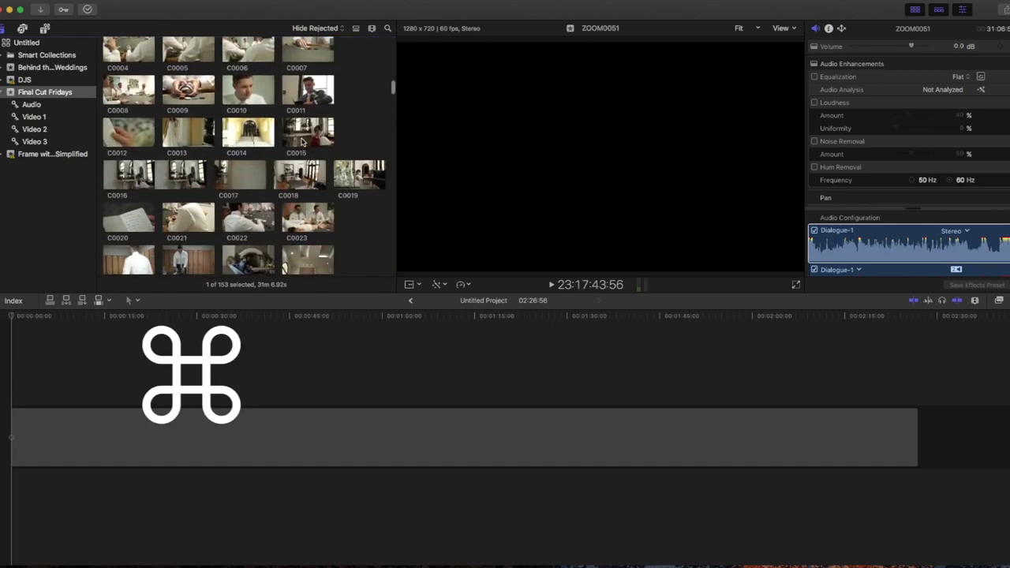
scroll(301, 141, "down", 10)
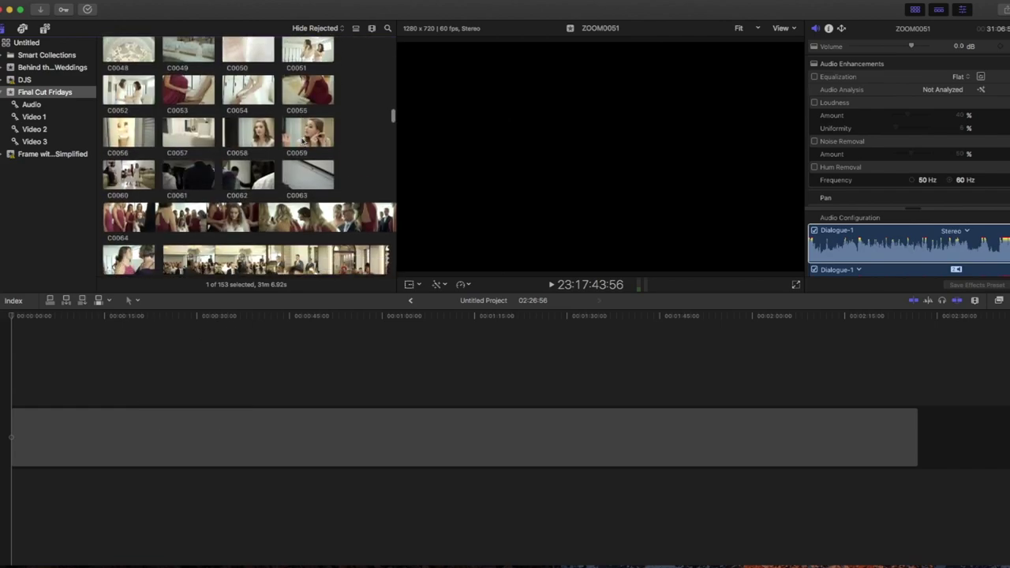
scroll(301, 141, "down", 5)
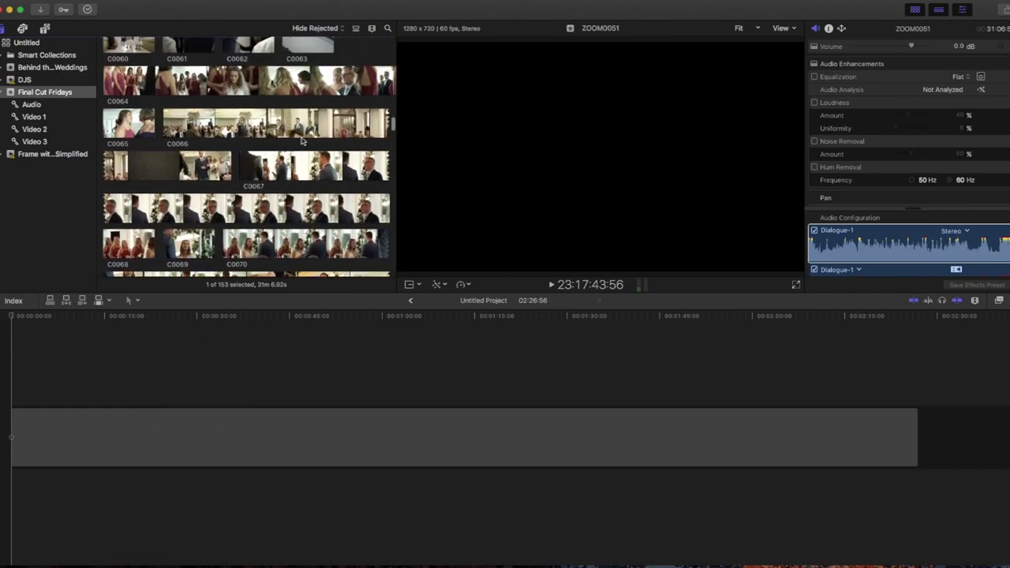
scroll(301, 141, "down", 3)
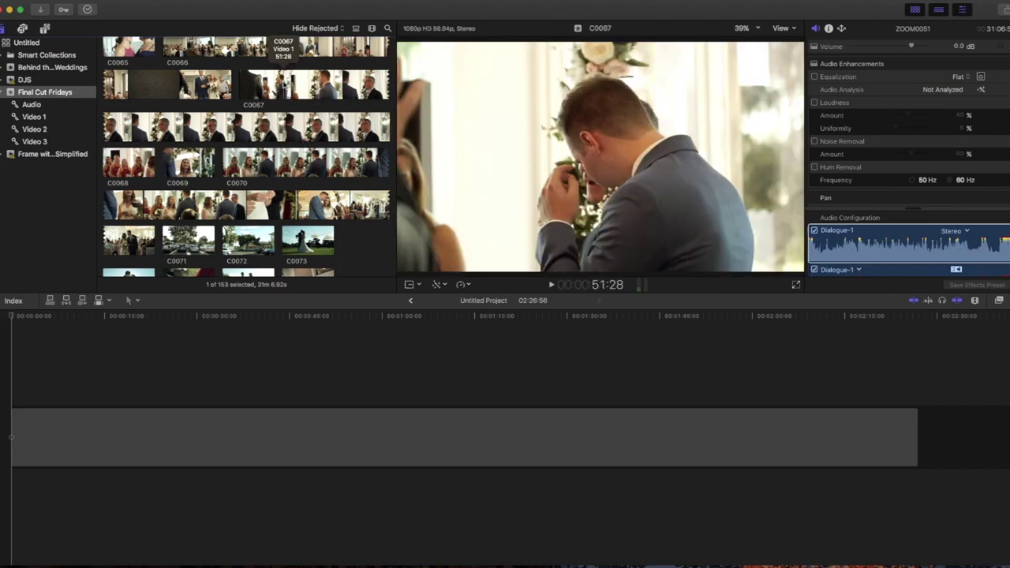
left_click(263, 134)
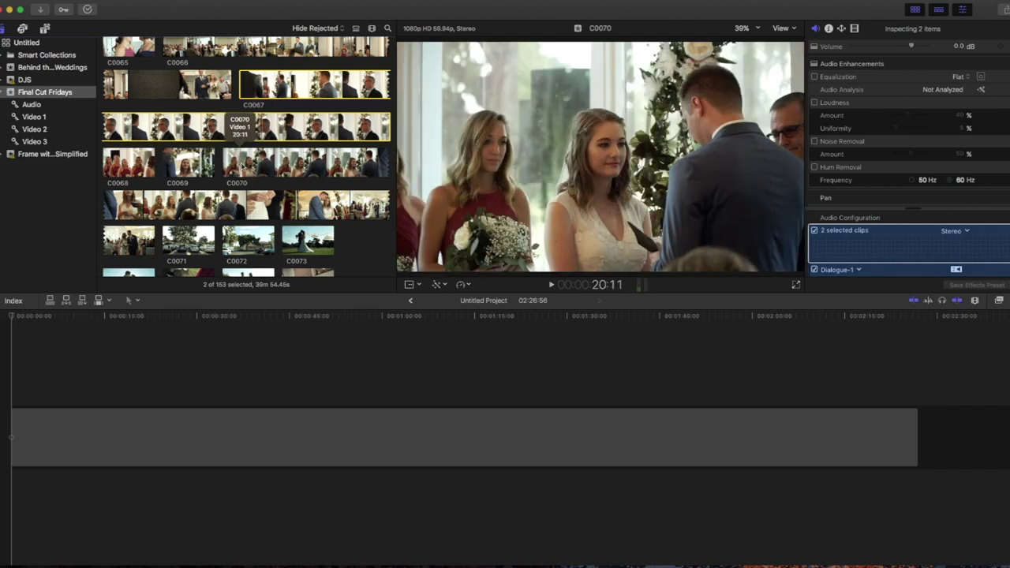
left_click(243, 161, "super")
left_click(183, 160, "super")
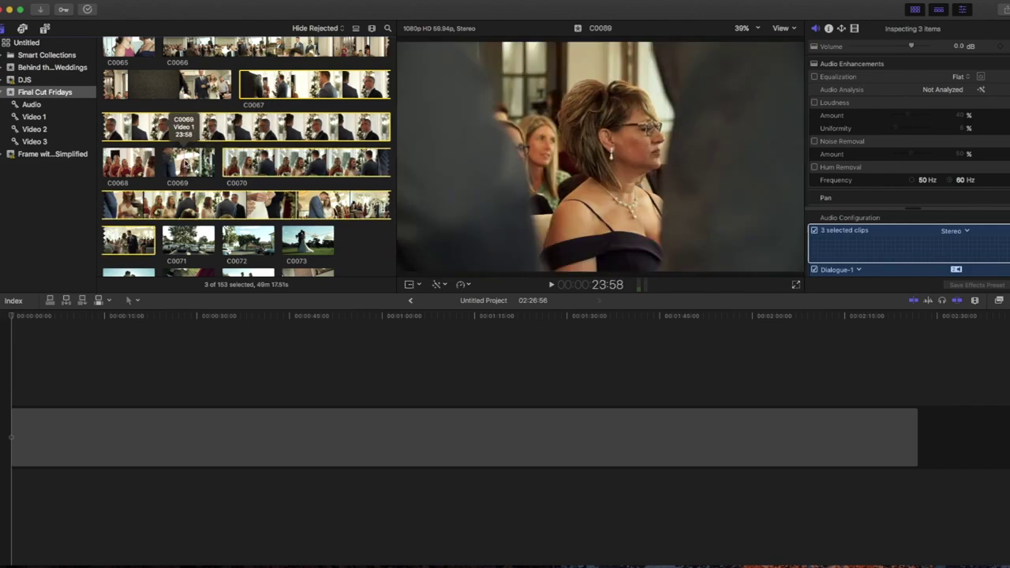
left_click(130, 162, "super")
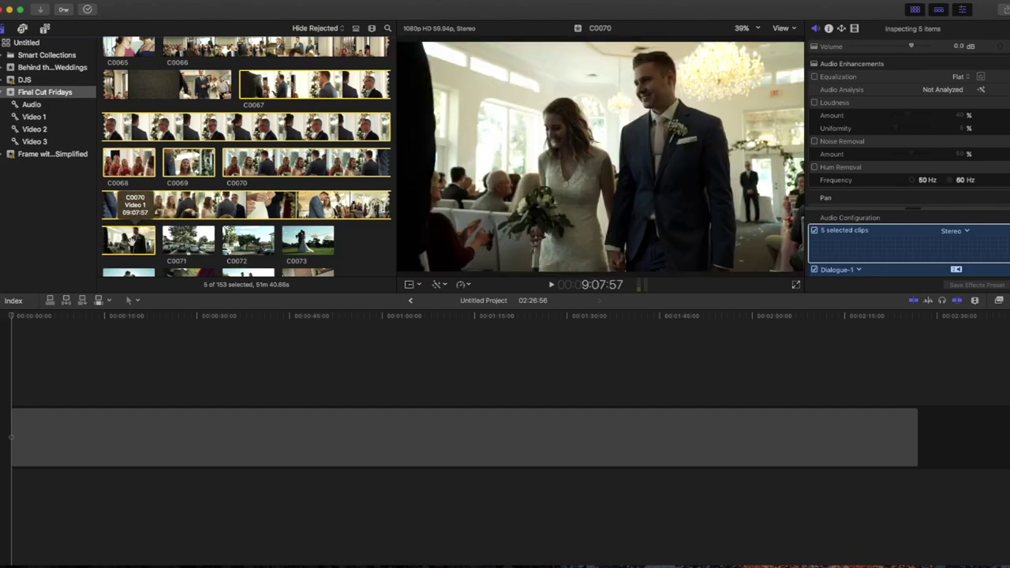
Preview C0070's footage, then add C0073 to the selected clips.
key("space")
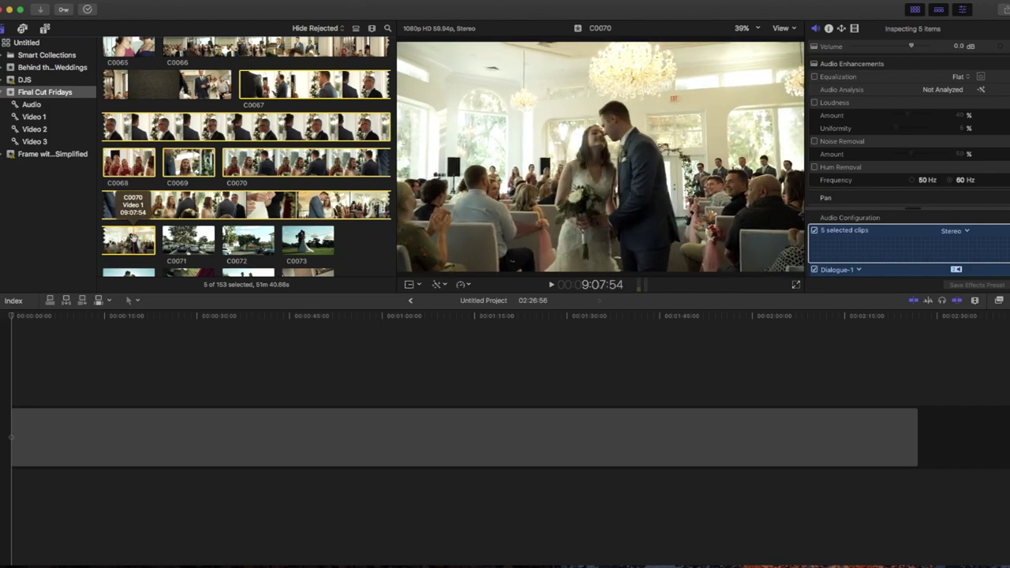
left_click(133, 238, "super")
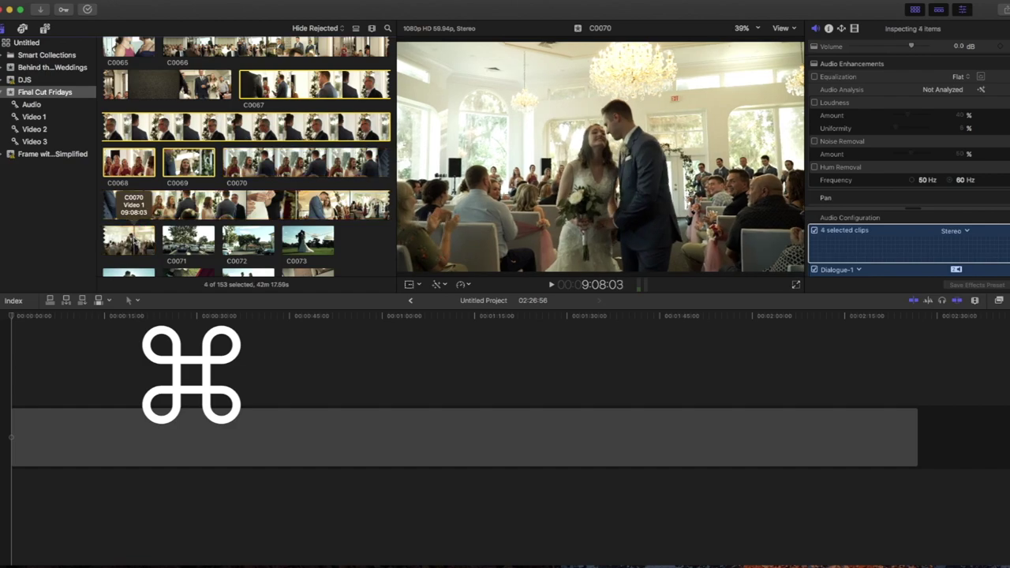
left_click(133, 238, "super")
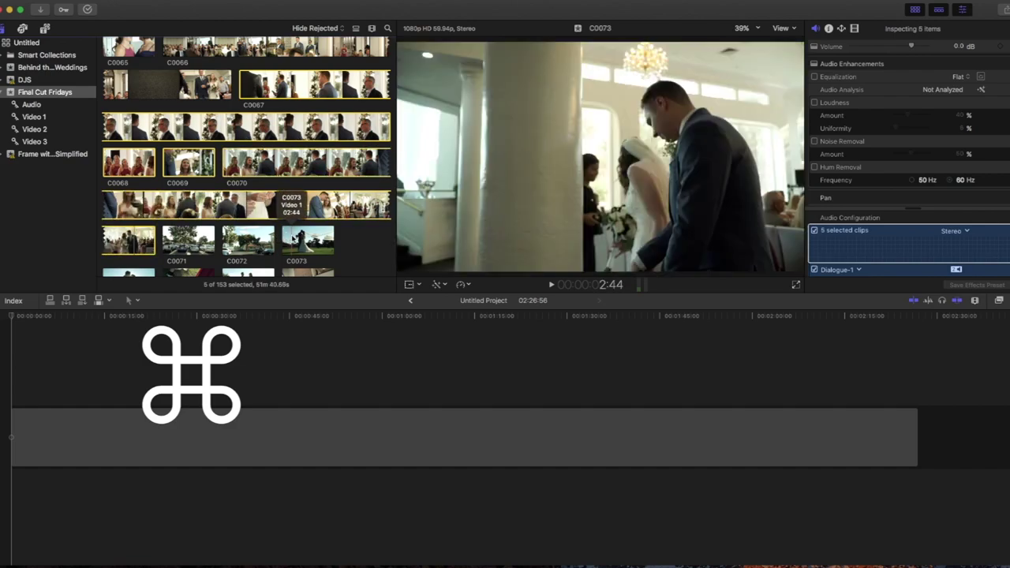
left_click(299, 239, "super")
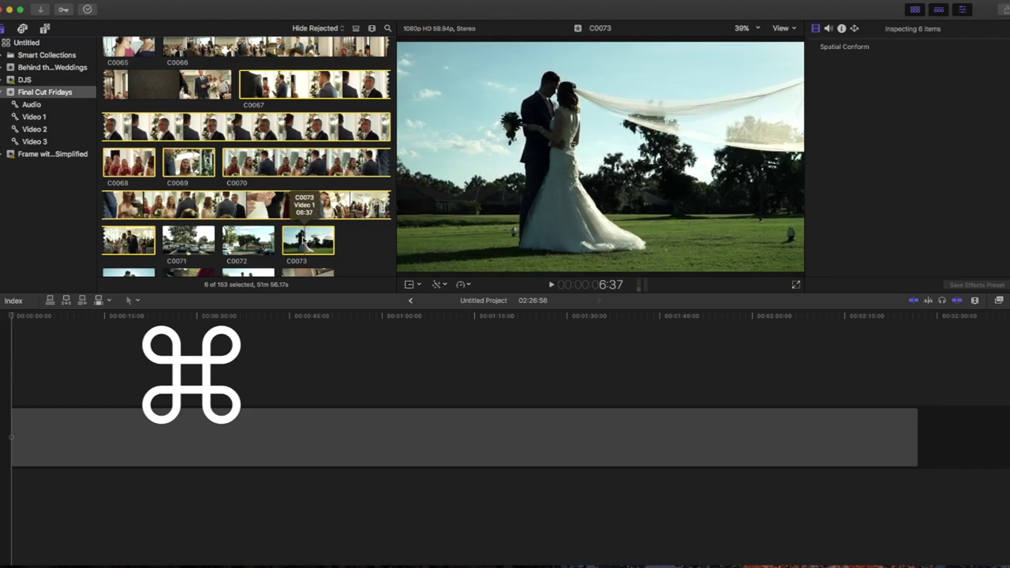
Deselect C0073, leaving five clips totalling 51m 40.66s selected.
left_click(306, 236, "super")
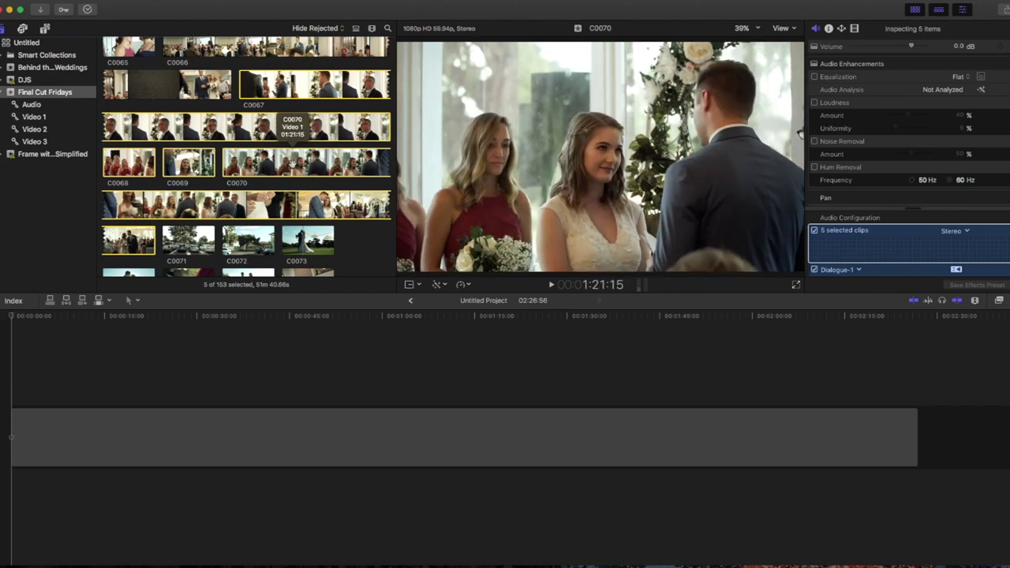
Add the DZ7A0968 and C0011 ceremony clips to the selection, making seven clips.
scroll(312, 173, "down", 5)
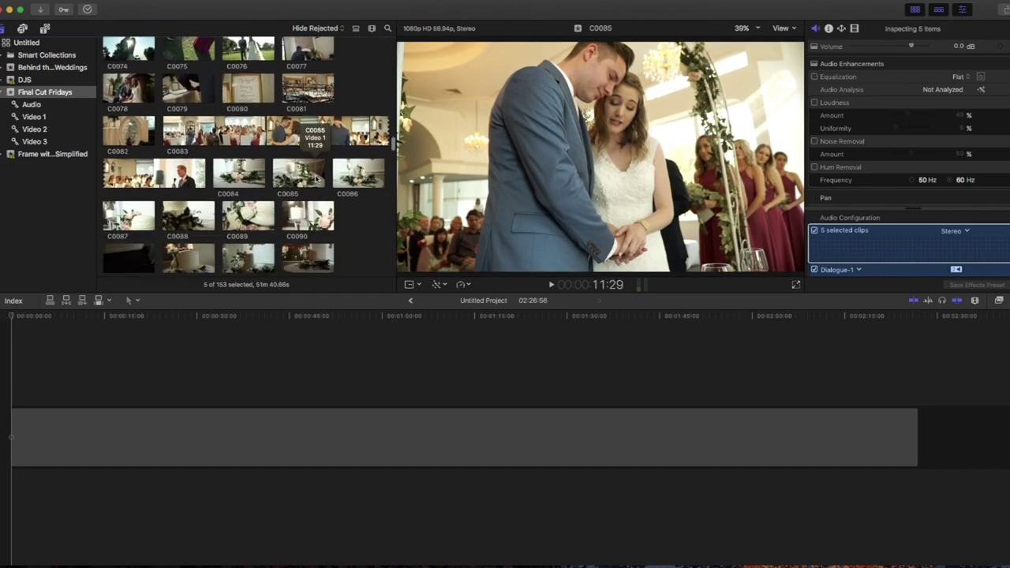
scroll(315, 177, "down", 10)
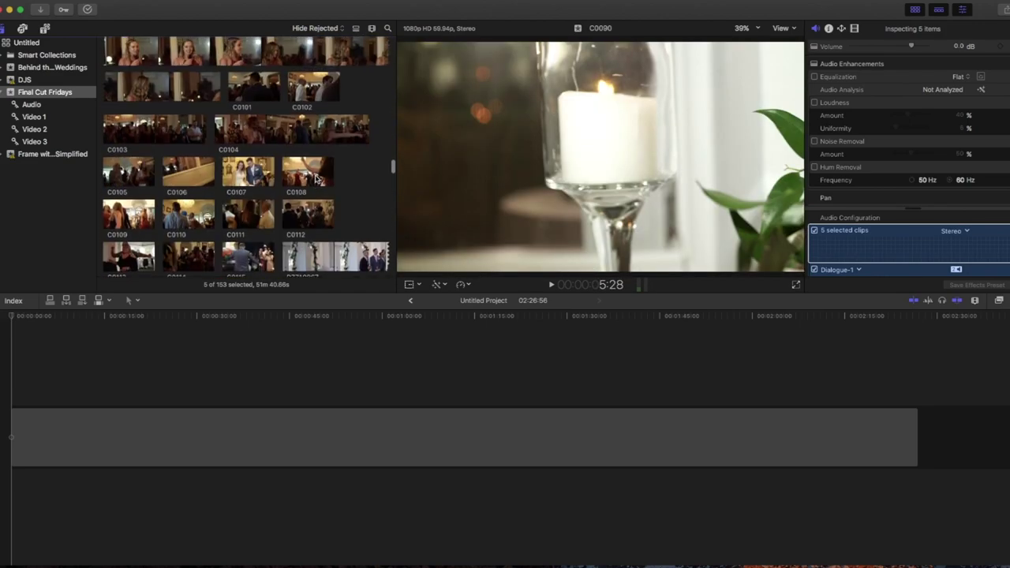
scroll(315, 178, "down", 10)
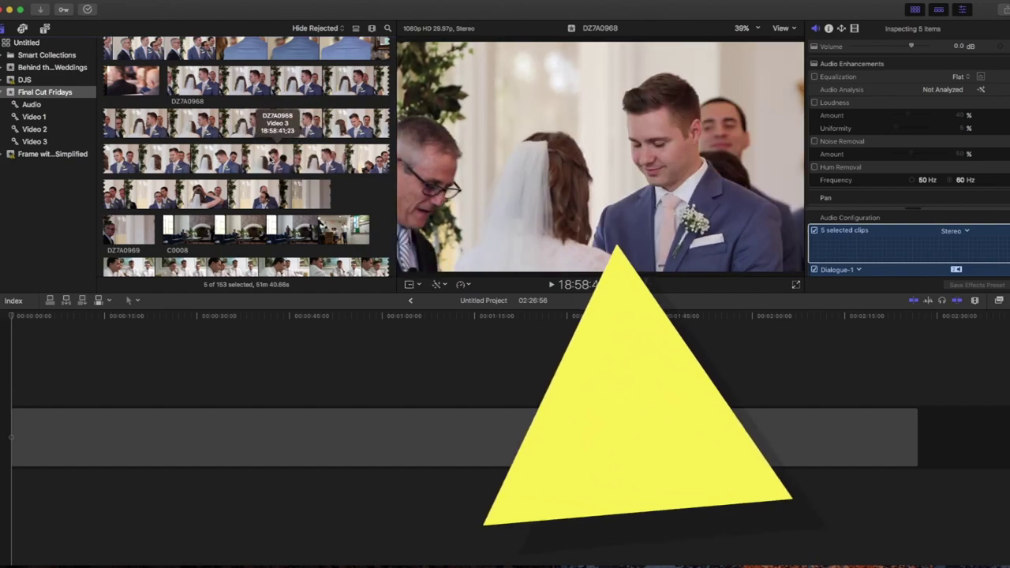
scroll(236, 157, "down", 5)
left_click(201, 136, "super")
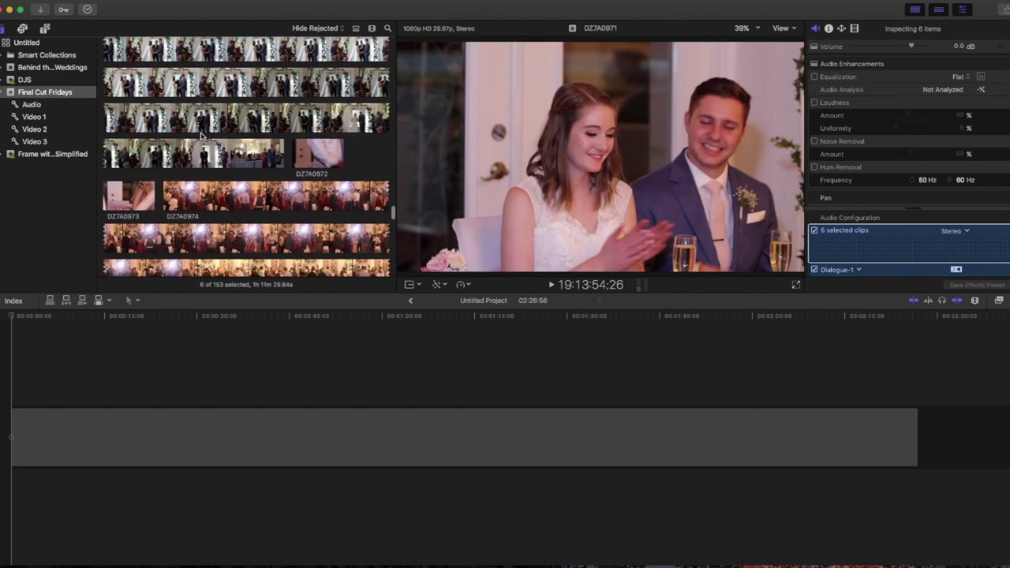
scroll(201, 136, "down", 10)
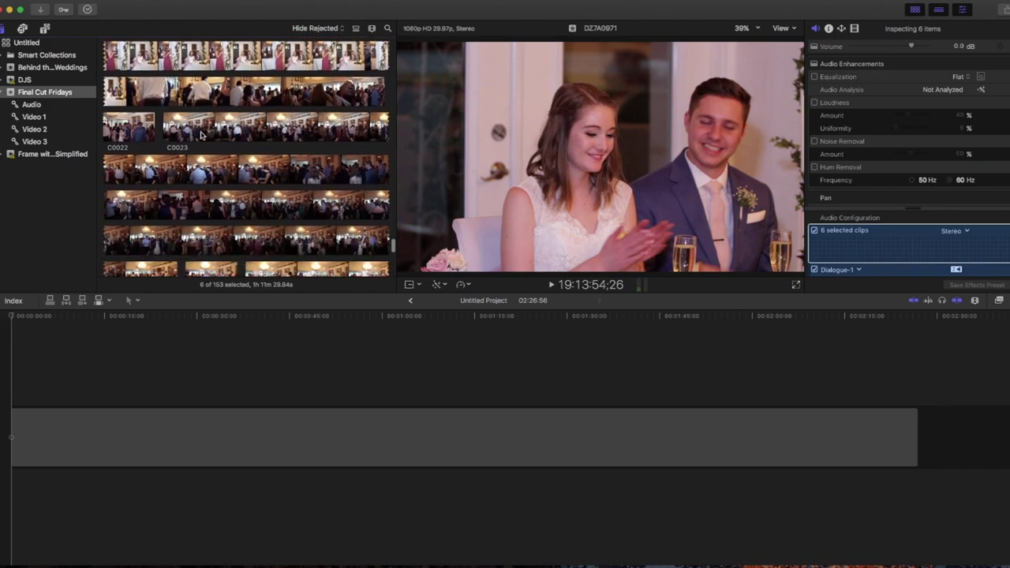
scroll(201, 136, "down", 10)
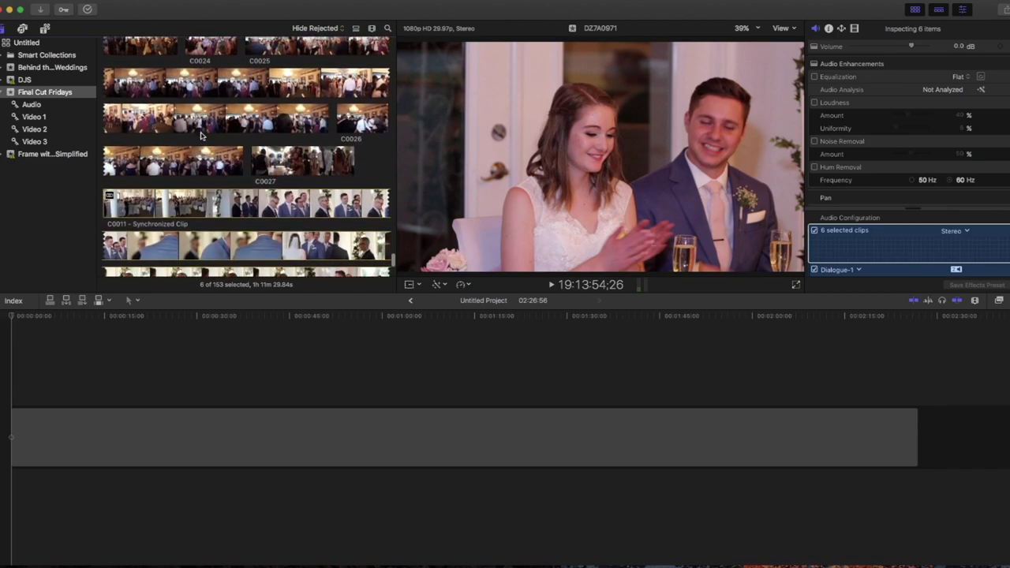
scroll(201, 135, "down", 8)
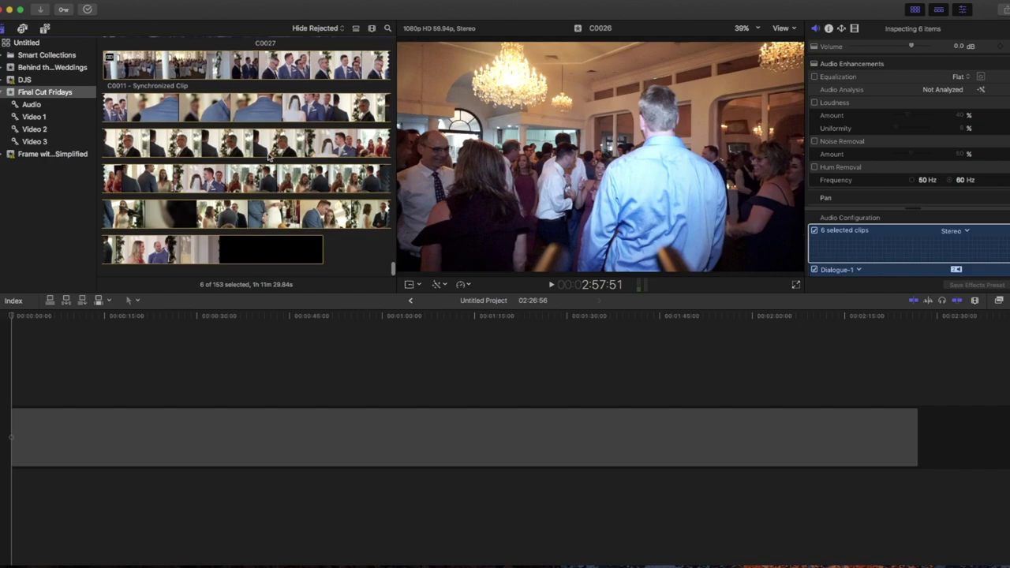
scroll(253, 134, "down", 3)
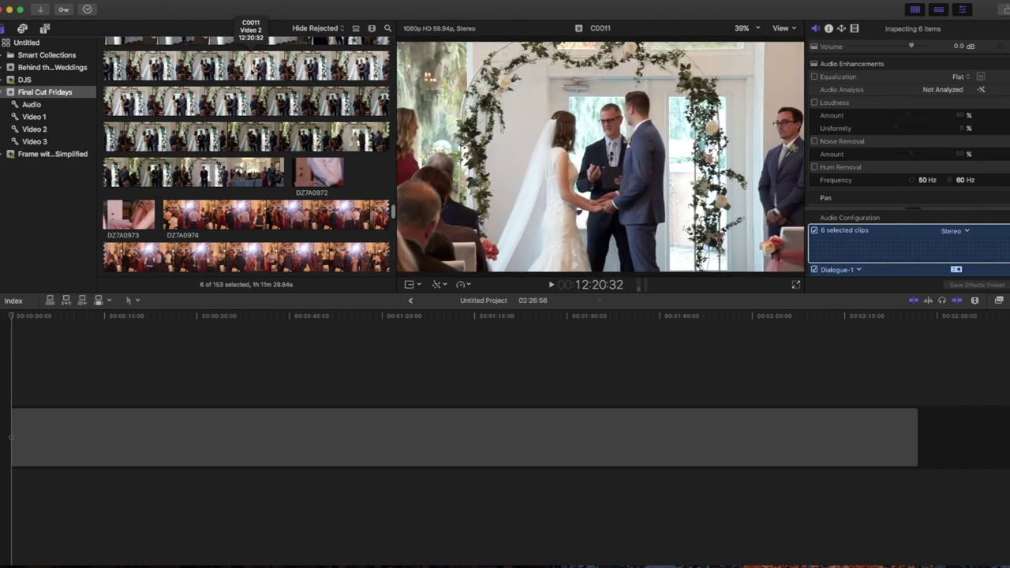
left_click(253, 70, "super")
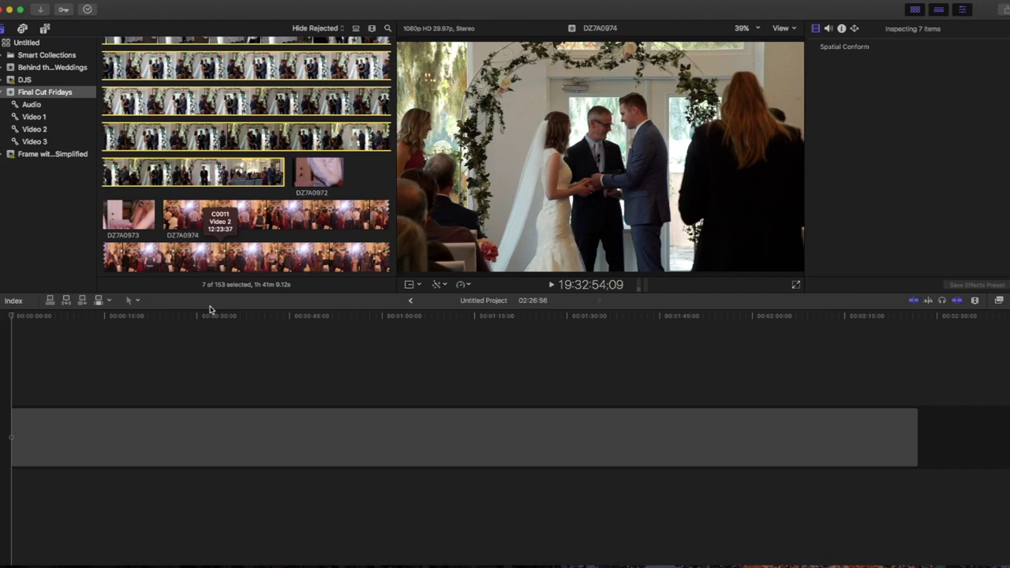
scroll(247, 168, "up", 8)
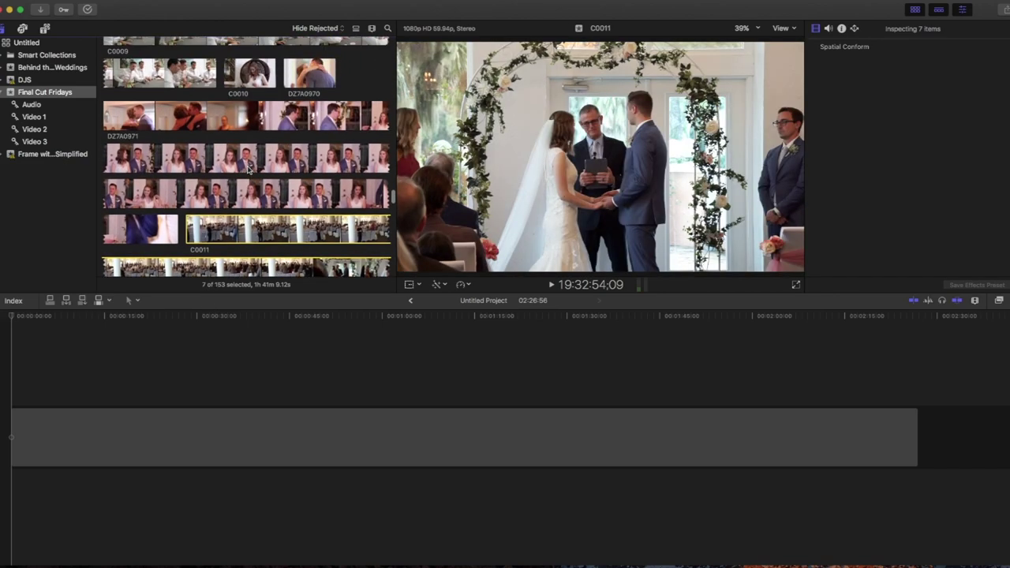
scroll(247, 168, "down", 5)
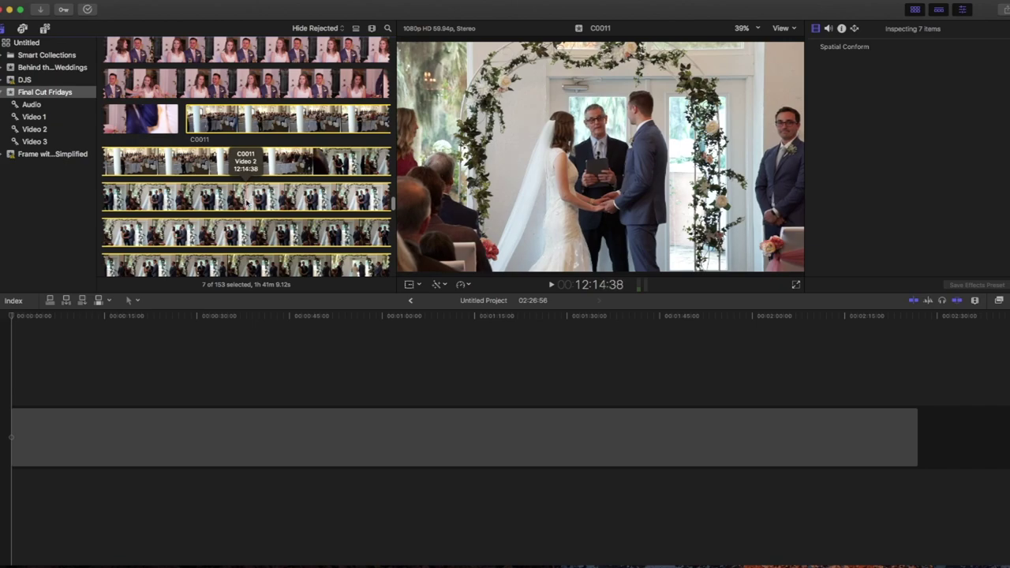
Start Synchronize Clips for the seven selected clips using automatic video and audio settings.
right_click(246, 203)
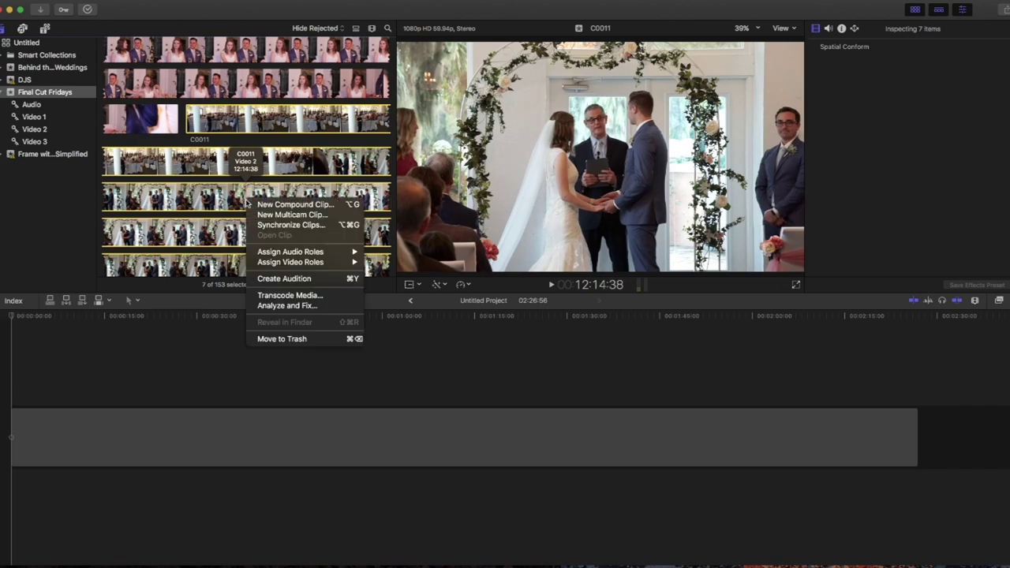
left_click(285, 228)
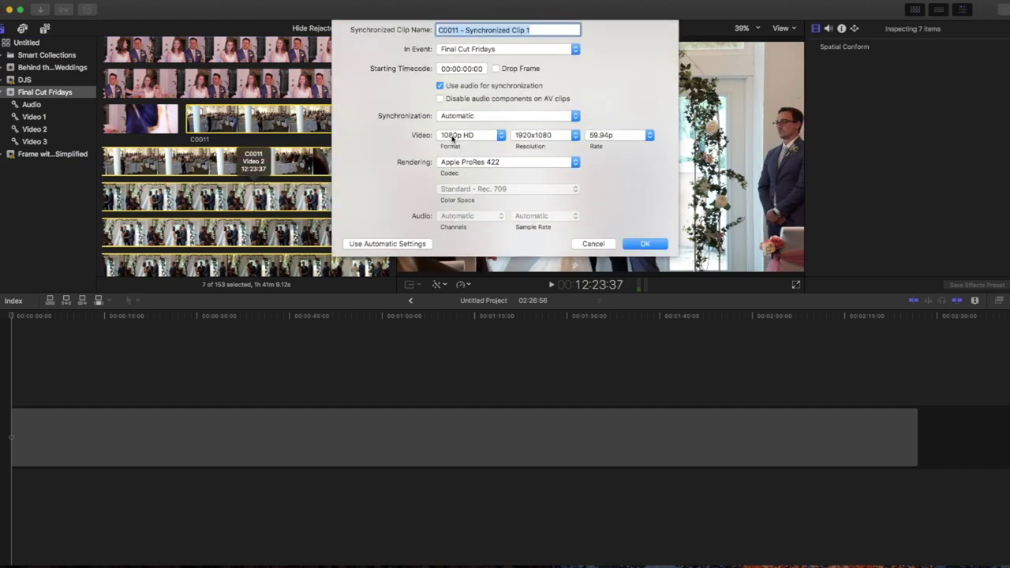
left_click(379, 246)
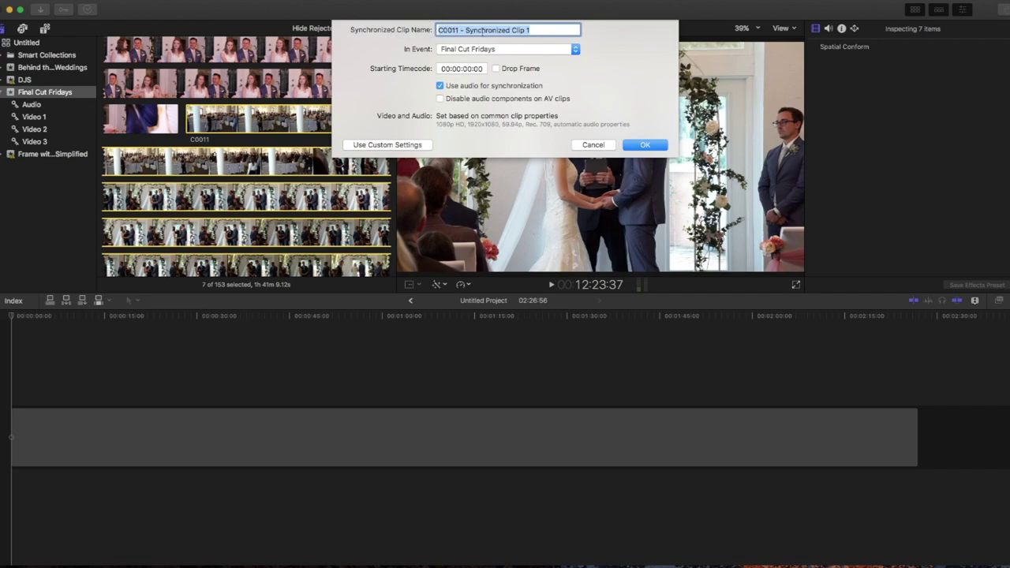
Name the synchronized clip 'ceremony synced', keep automatic settings, and create it.
key("BackSpace")
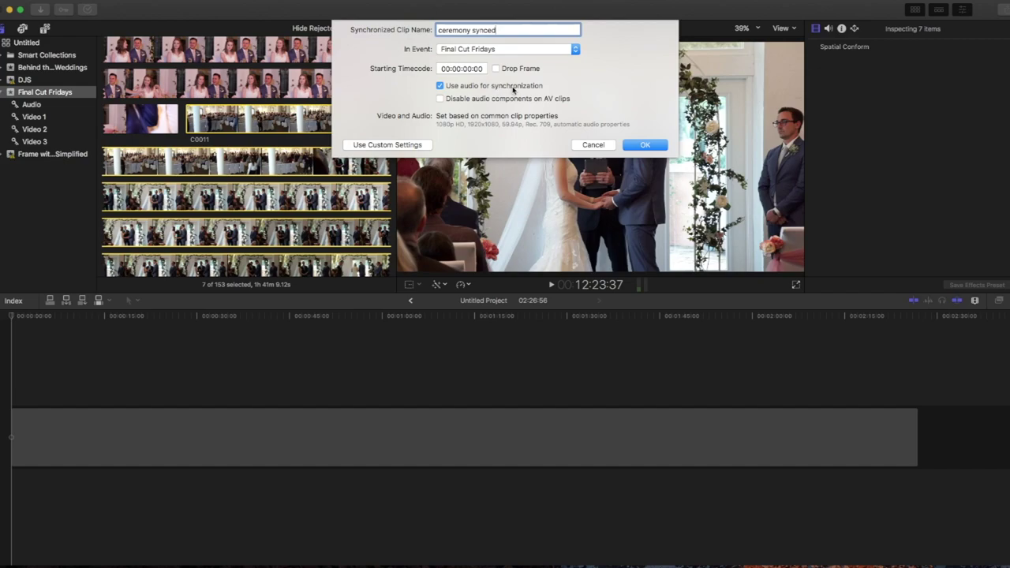
left_click(415, 146)
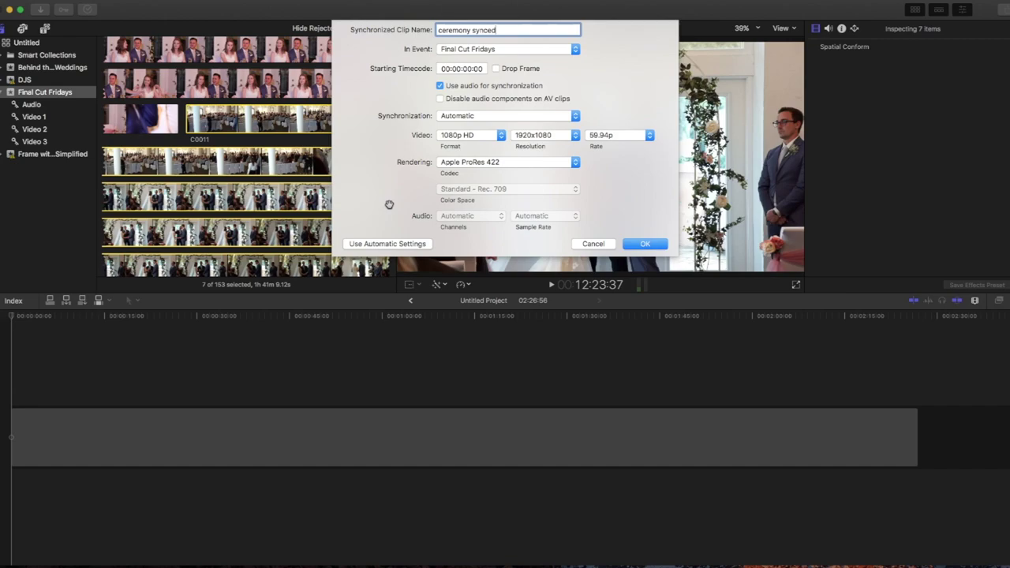
left_click(386, 243)
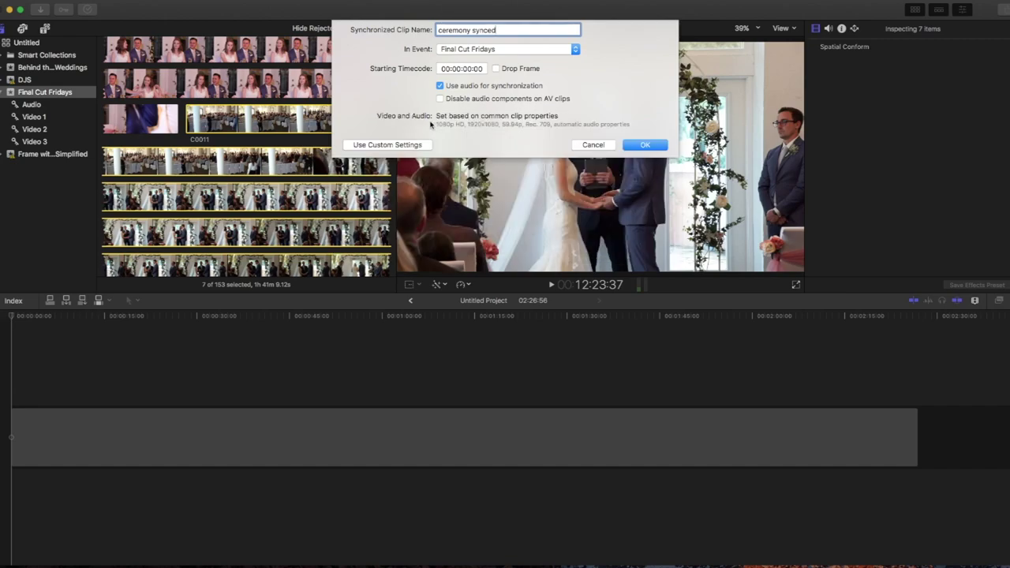
left_click(646, 145)
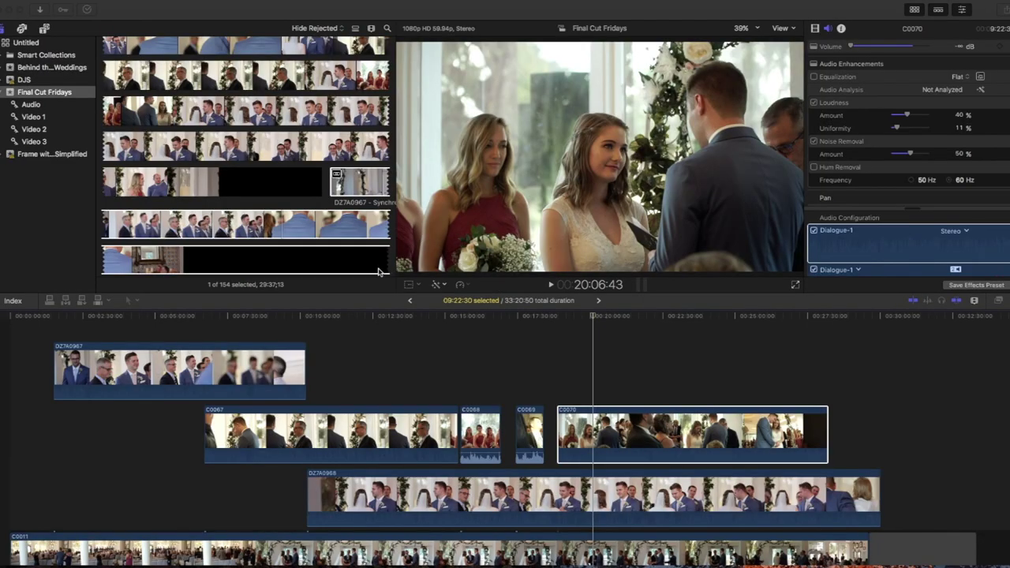
scroll(325, 251, "up", 2)
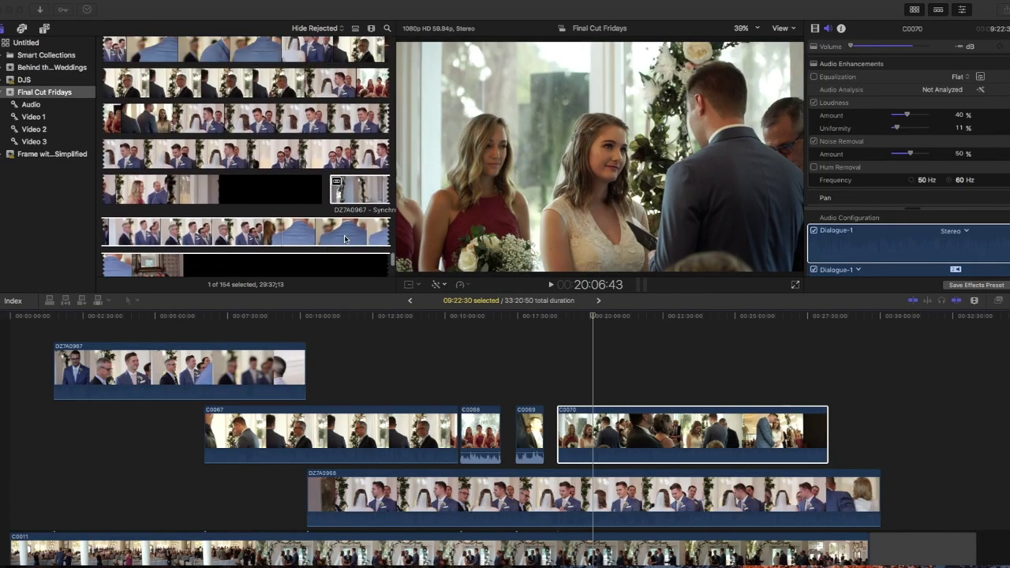
left_click(367, 191)
scroll(260, 160, "up", 5)
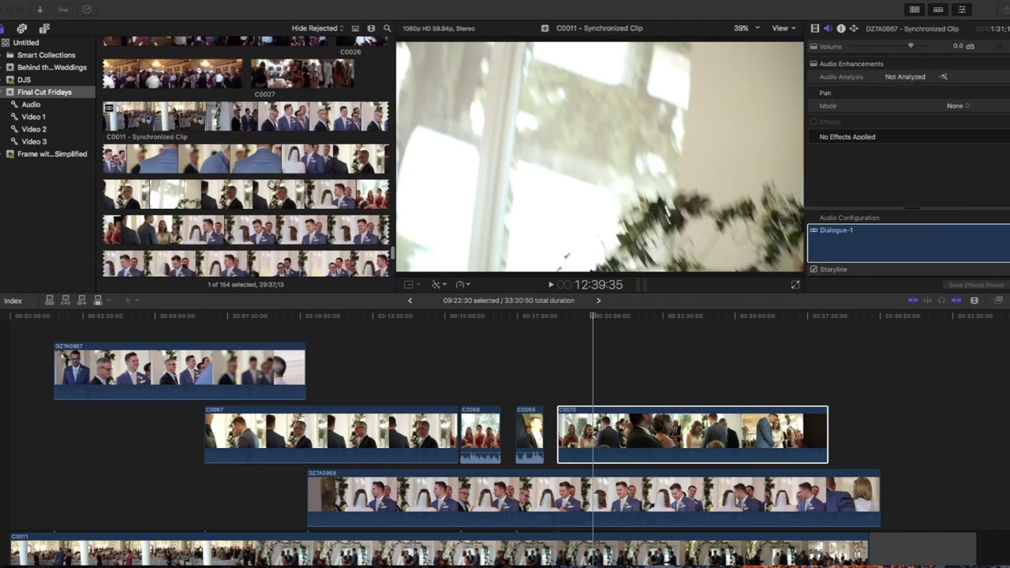
left_click(265, 117)
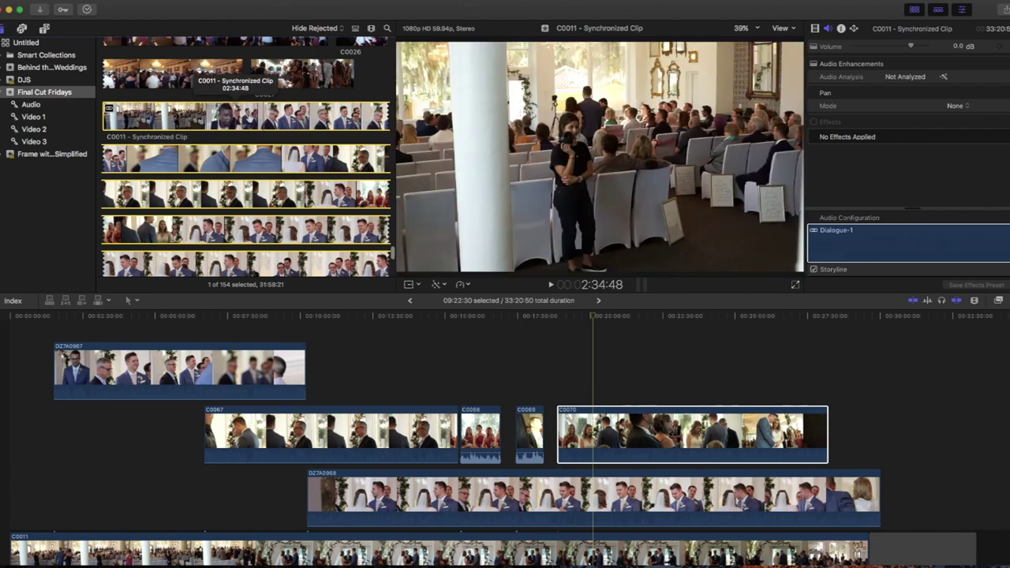
right_click(170, 122)
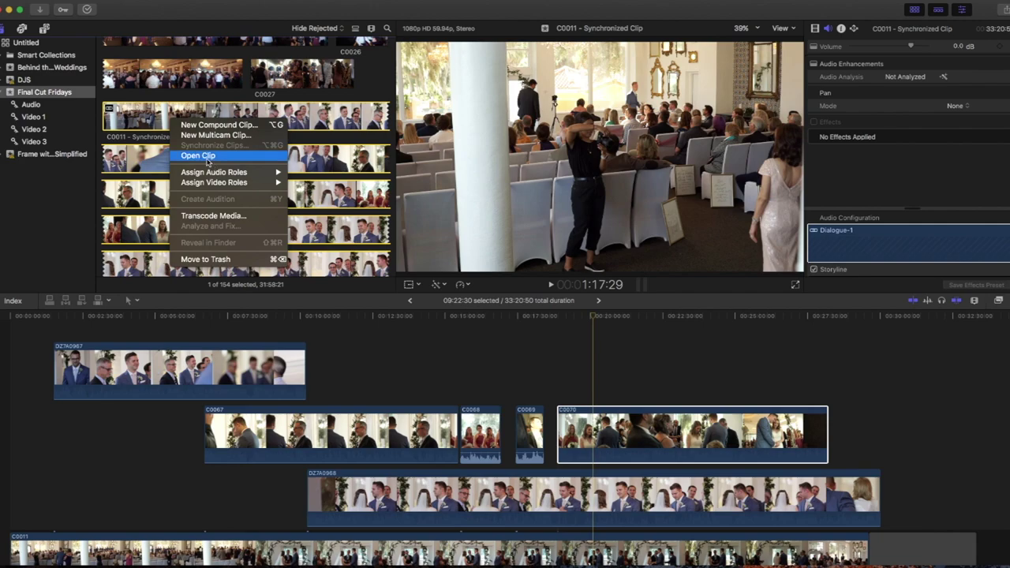
right_click(165, 112)
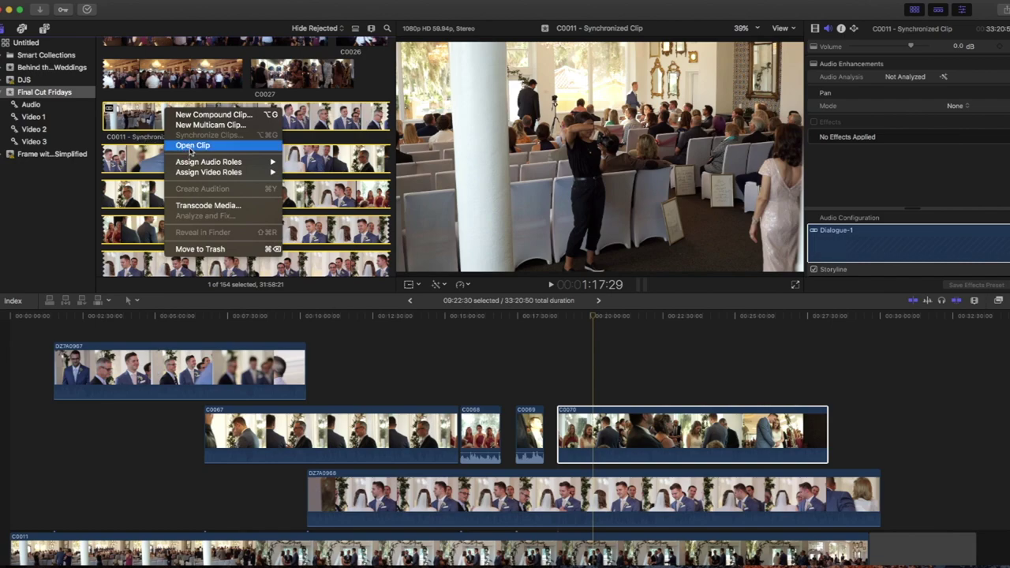
left_click(150, 120)
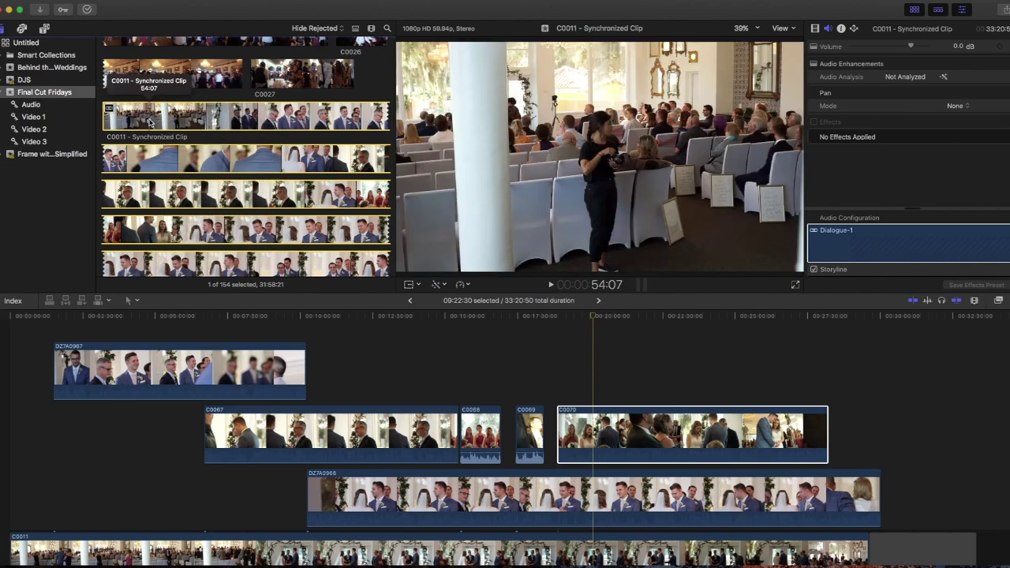
In the timeline, raise the silenced C0067 and DZ7A0968 audio levels back up.
key("cmd+2")
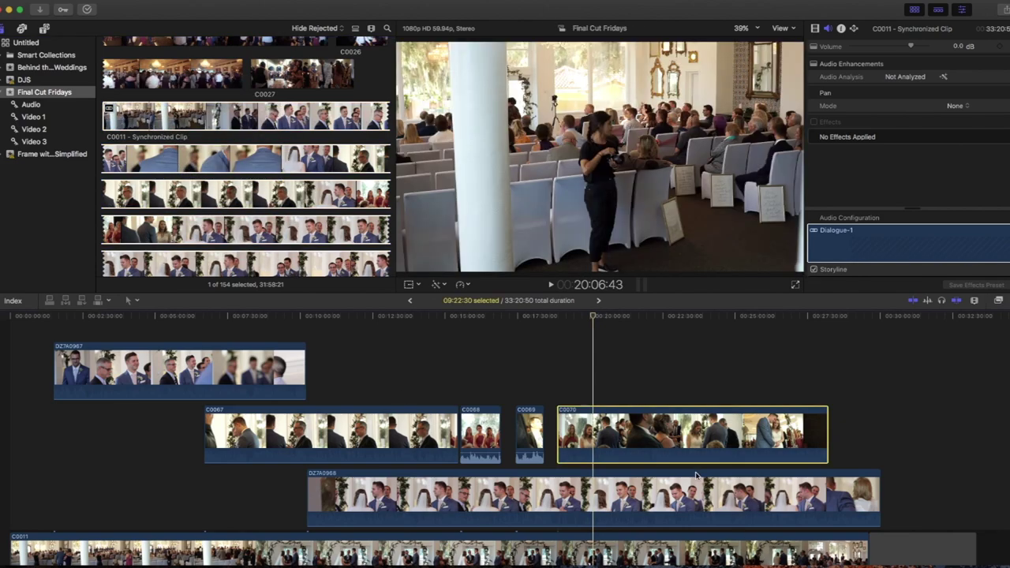
scroll(468, 372, "down", 3)
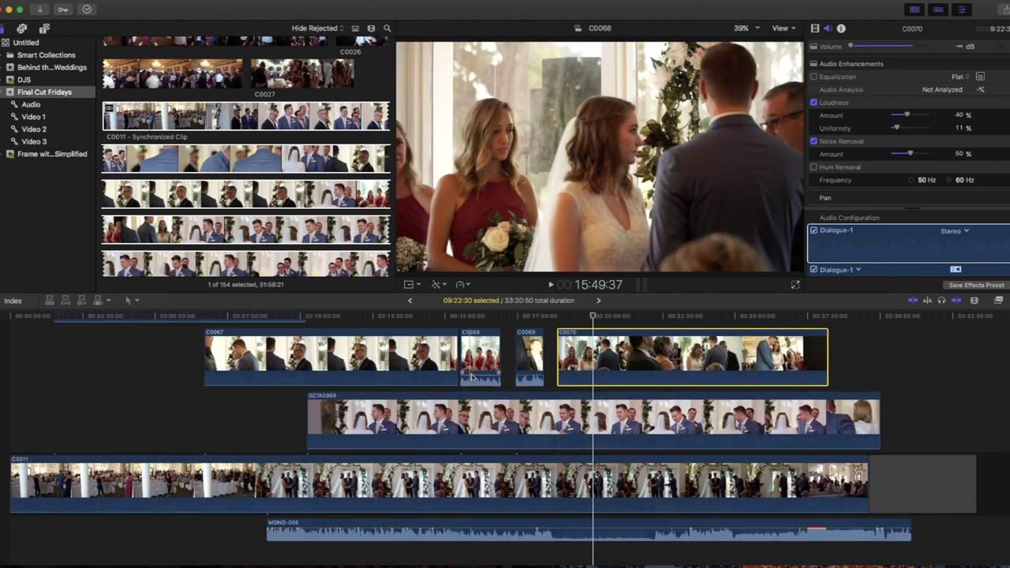
scroll(469, 395, "up", 1)
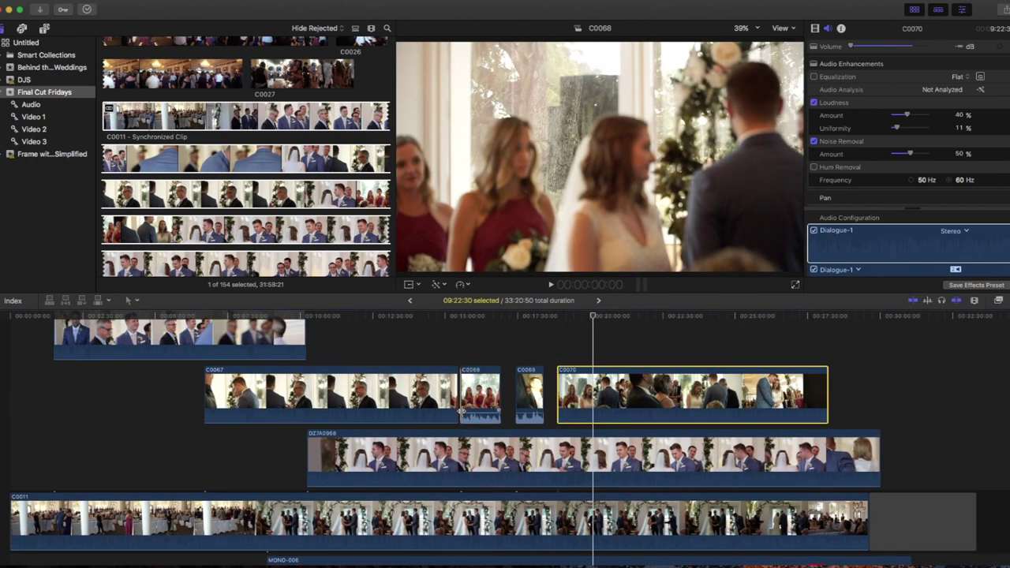
scroll(228, 349, "up", 1)
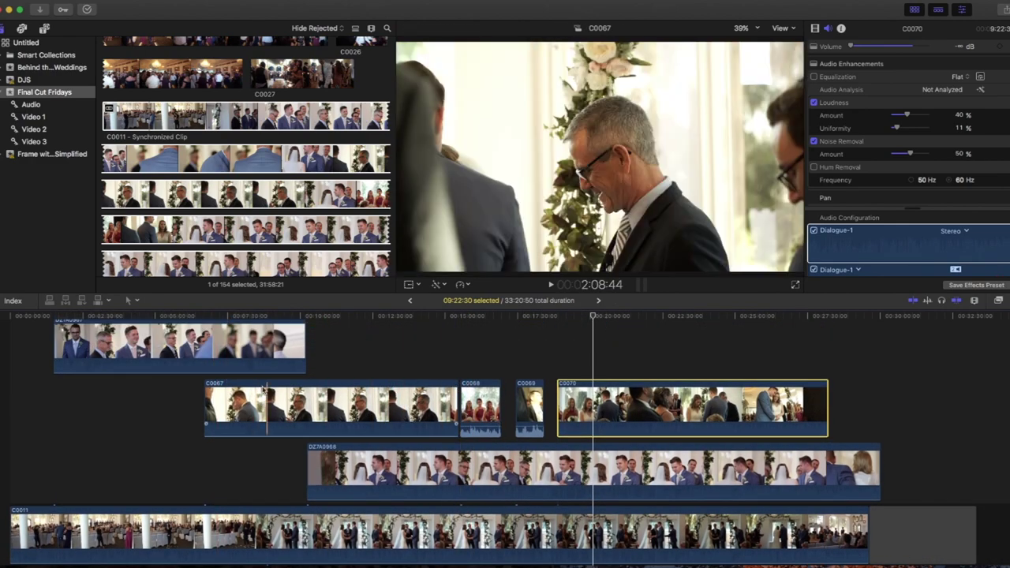
left_click(226, 354)
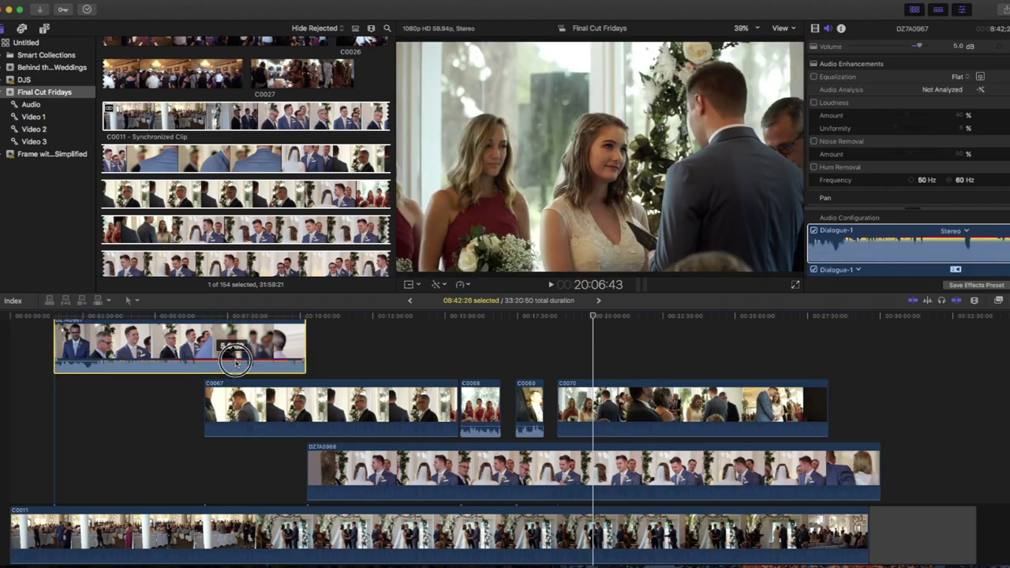
scroll(355, 394, "down", 3)
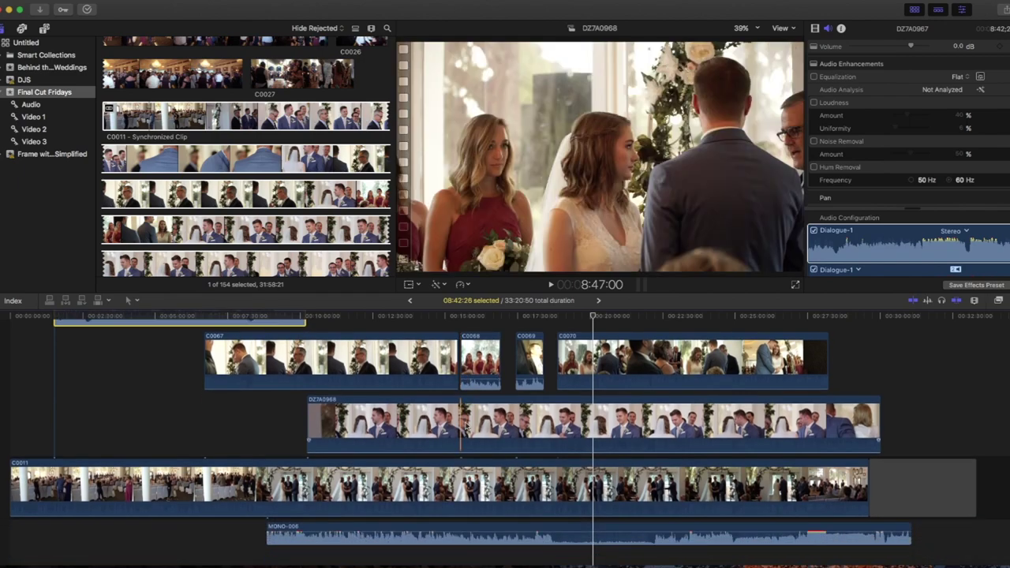
scroll(461, 424, "up", 1)
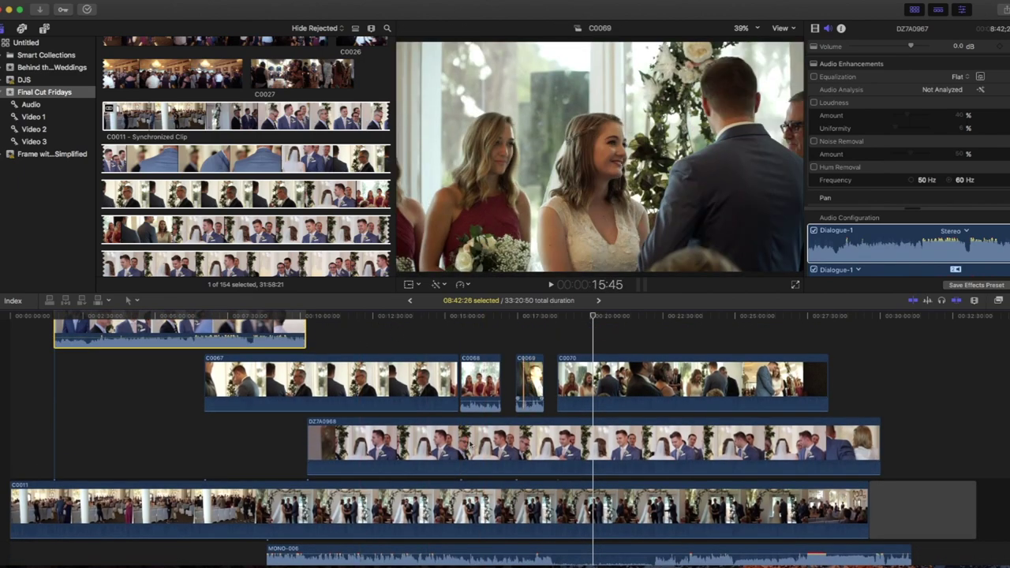
left_click_drag(423, 408, 425, 398)
left_click_drag(433, 472, 429, 462)
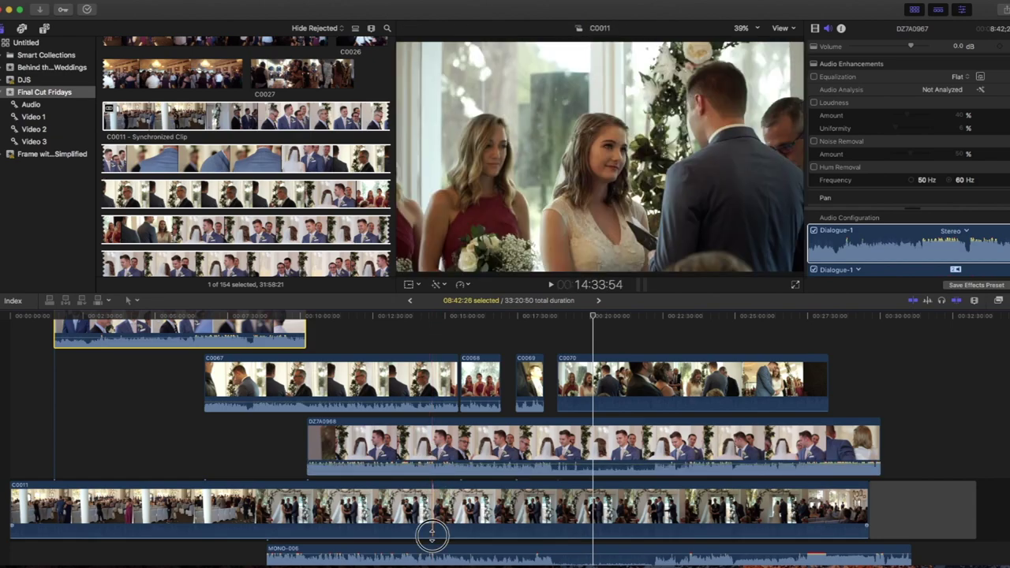
Raise C0011's volume to 2.0 dB and boost MONO-006 audio to 7.0 dB.
left_click(432, 539)
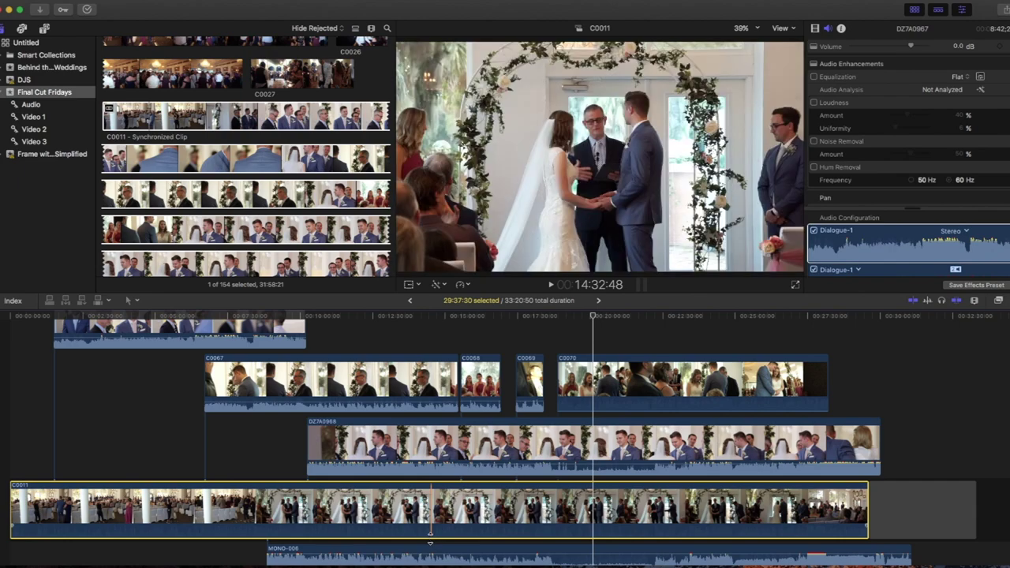
left_click_drag(431, 539, 433, 528)
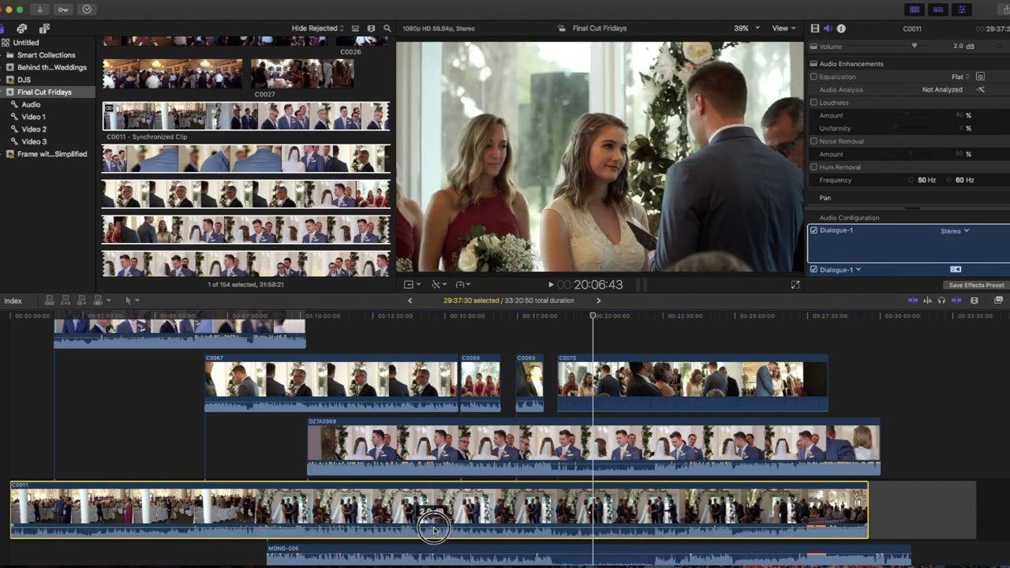
left_click_drag(476, 553, 477, 552)
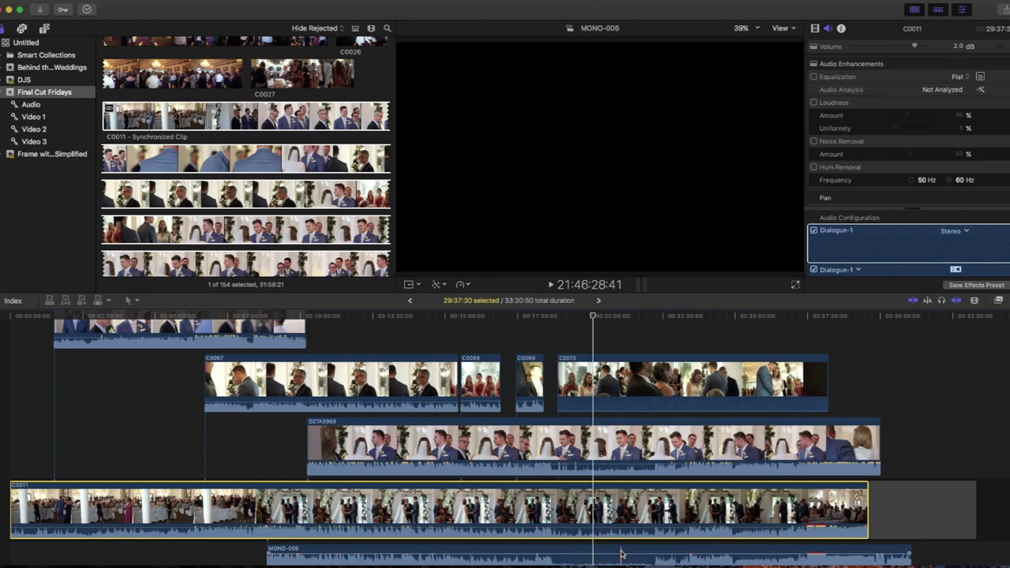
left_click_drag(621, 555, 622, 554)
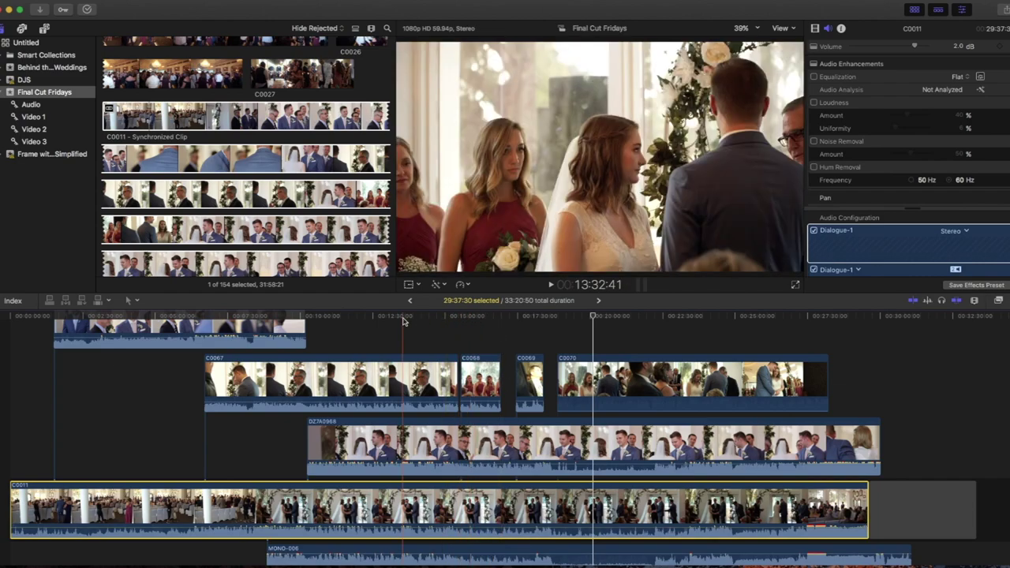
Play the synced ceremony, disabling C0067 and toggling DZ7A0968 on, then off again.
scroll(402, 320, "down", 1)
left_click(386, 438)
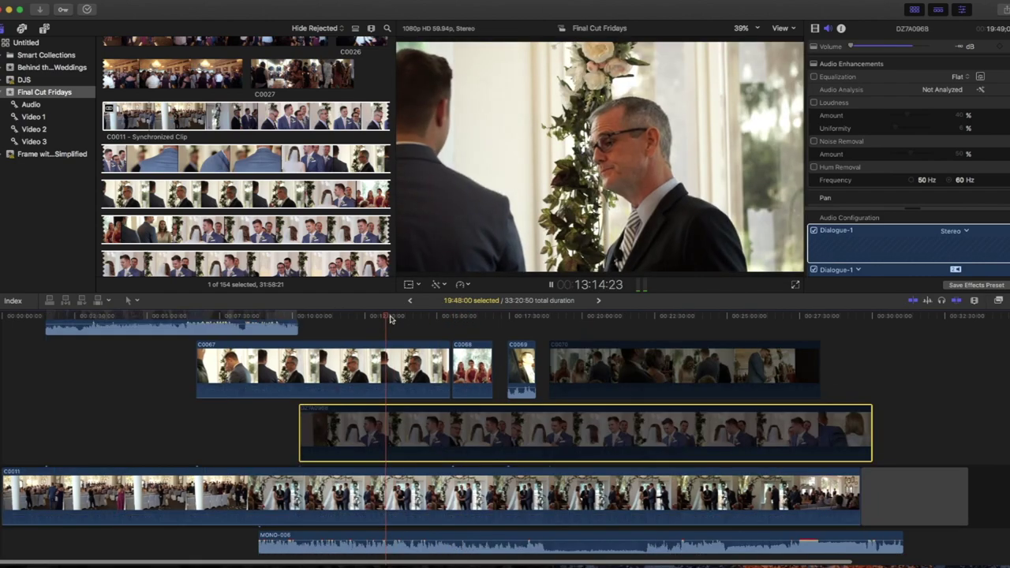
left_click(387, 361)
key("space")
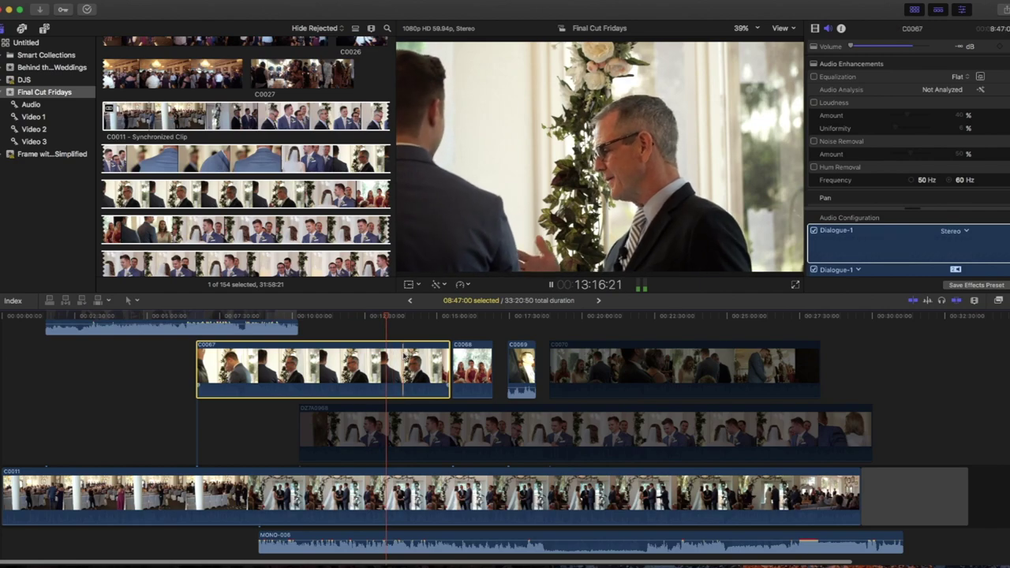
key("v")
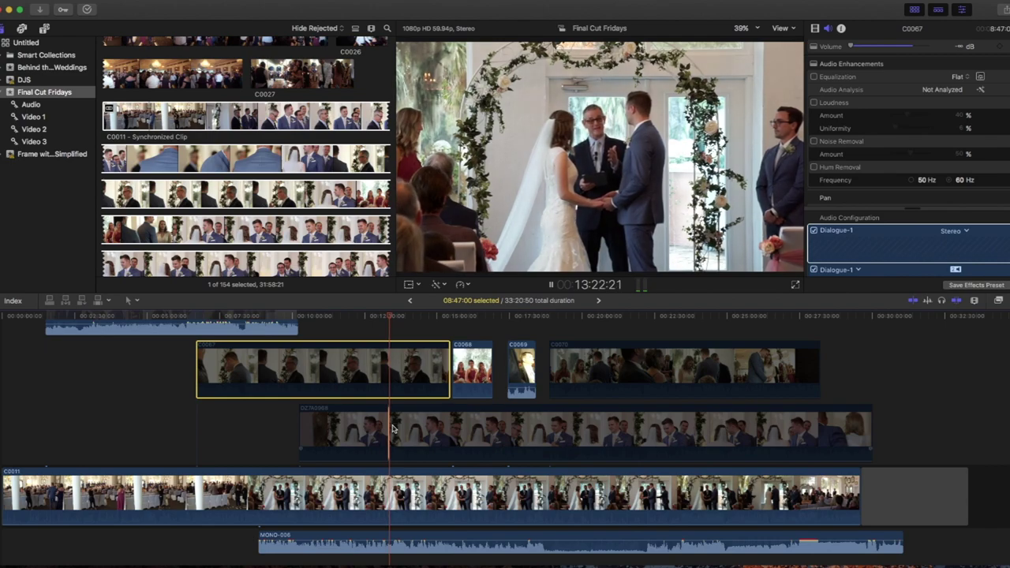
left_click(392, 428)
key("v")
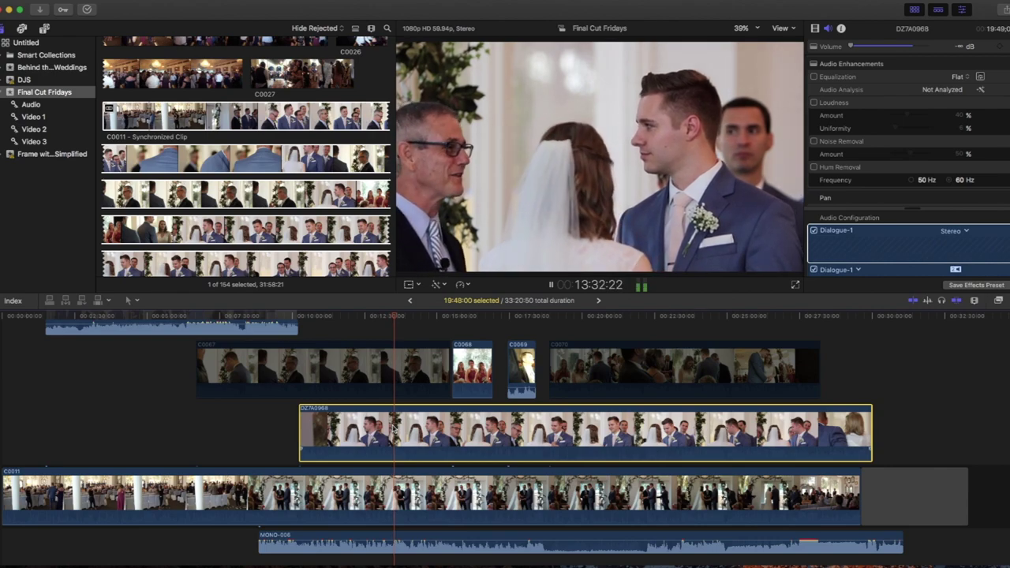
key("v")
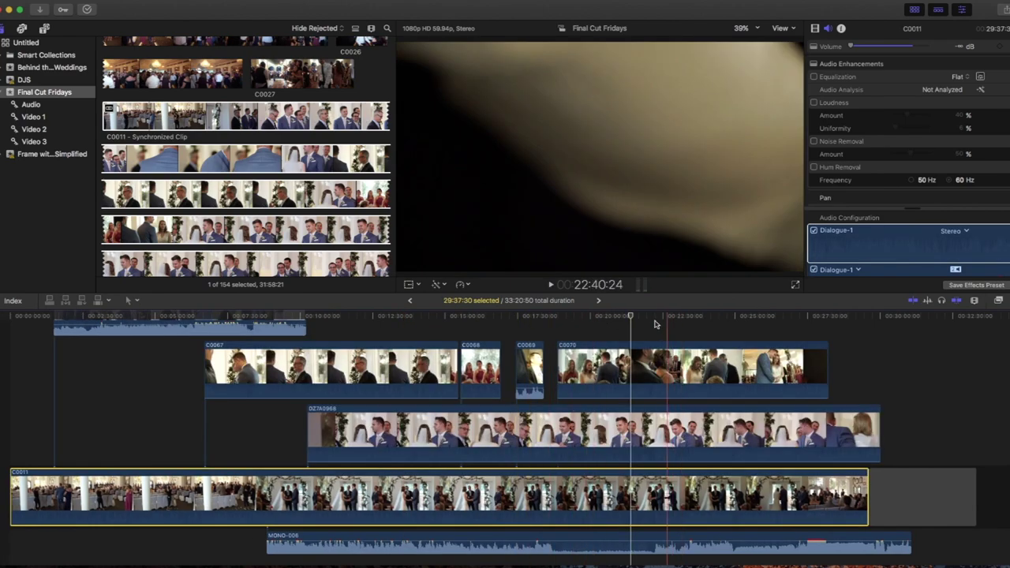
left_click(604, 347)
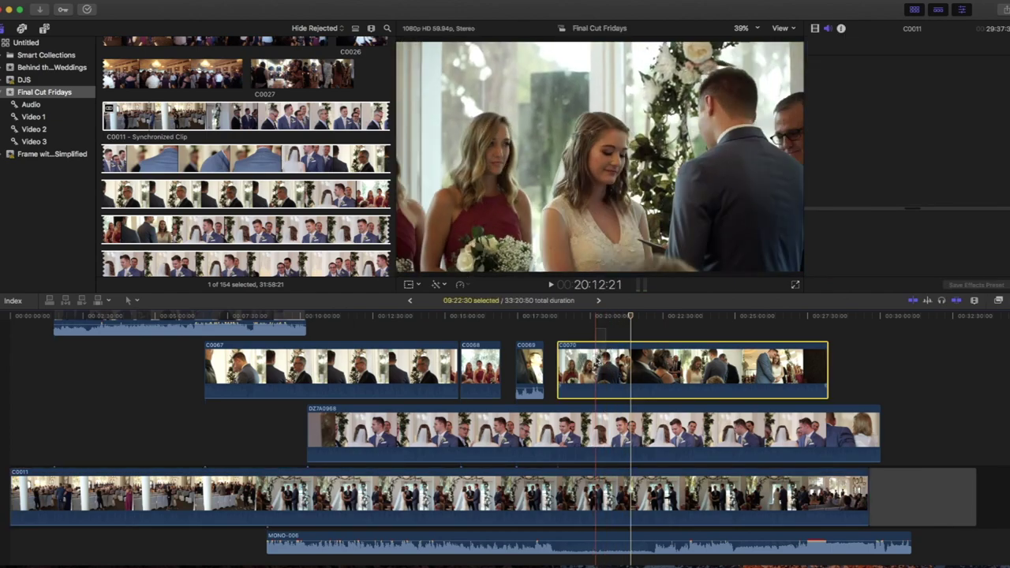
left_click(410, 367)
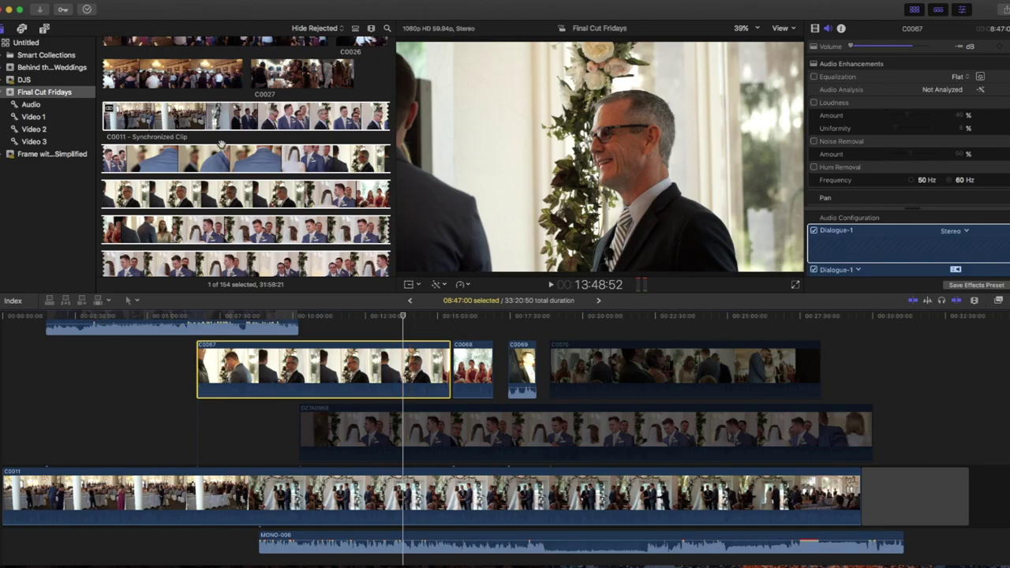
scroll(248, 139, "up", 10)
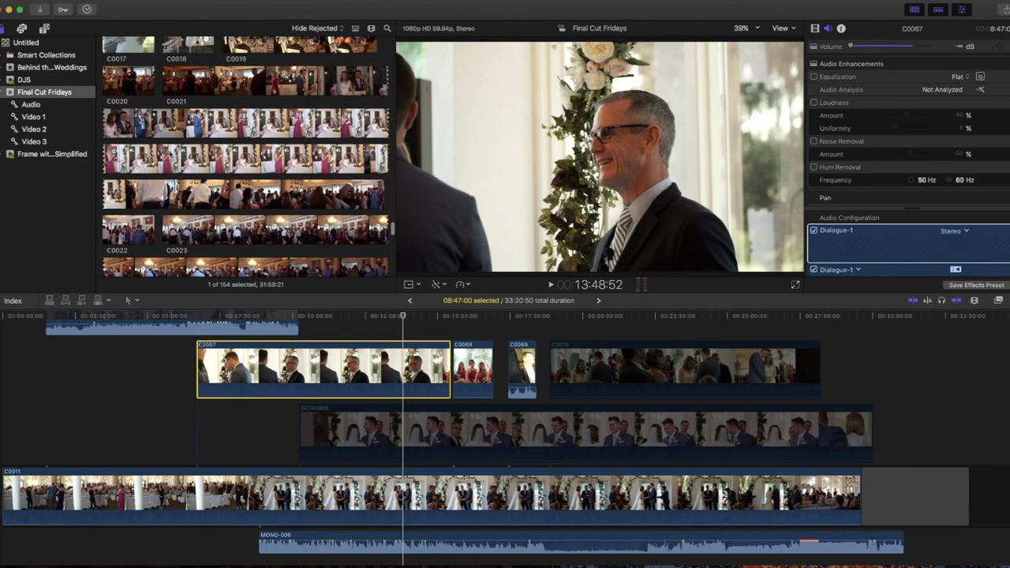
right_click(288, 177)
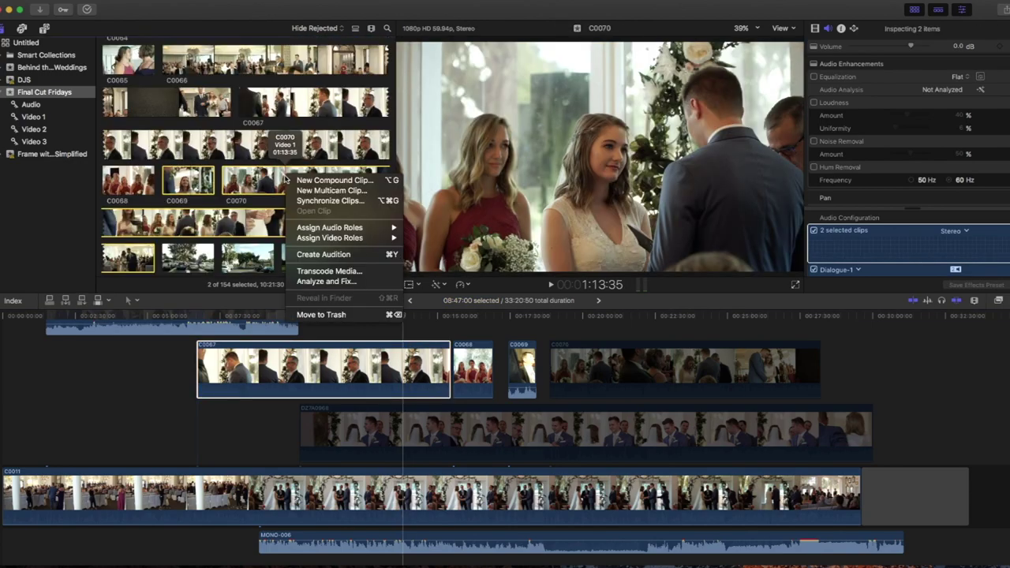
left_click(310, 201)
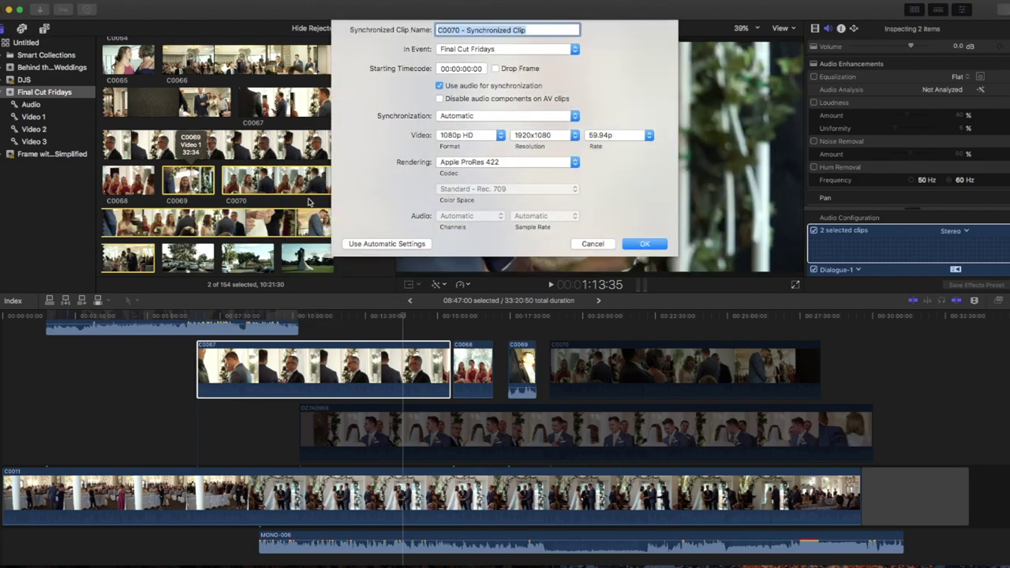
left_click(608, 243)
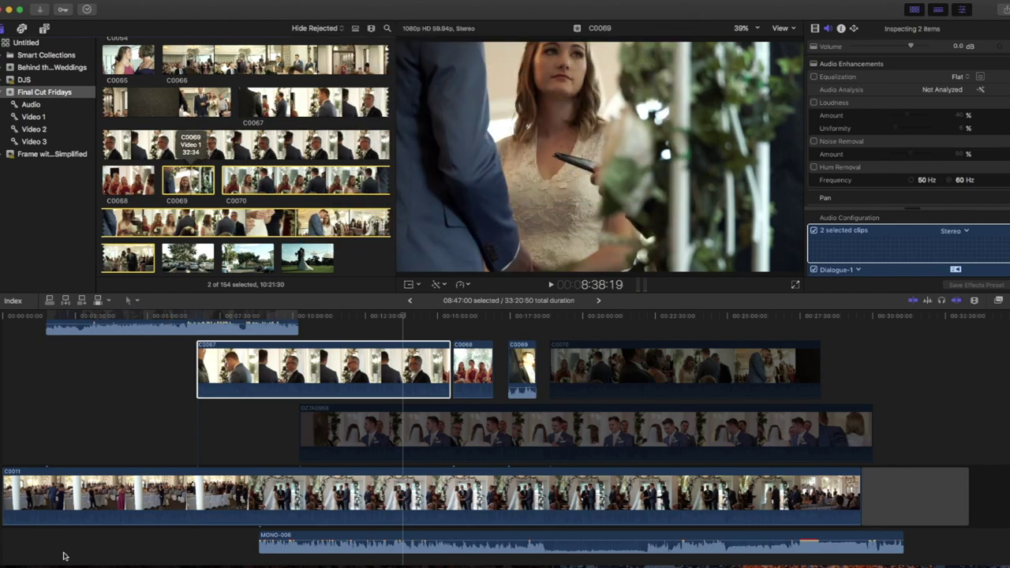
left_click(160, 416)
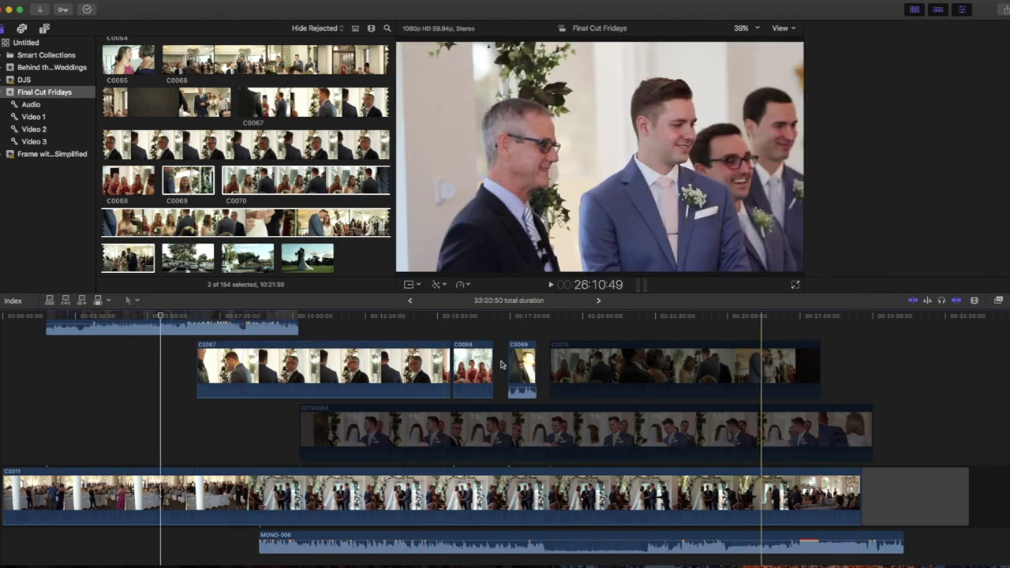
Re-enable the DZ7A0967 angle and marquee-select all eight clips in the timeline.
key("super+4")
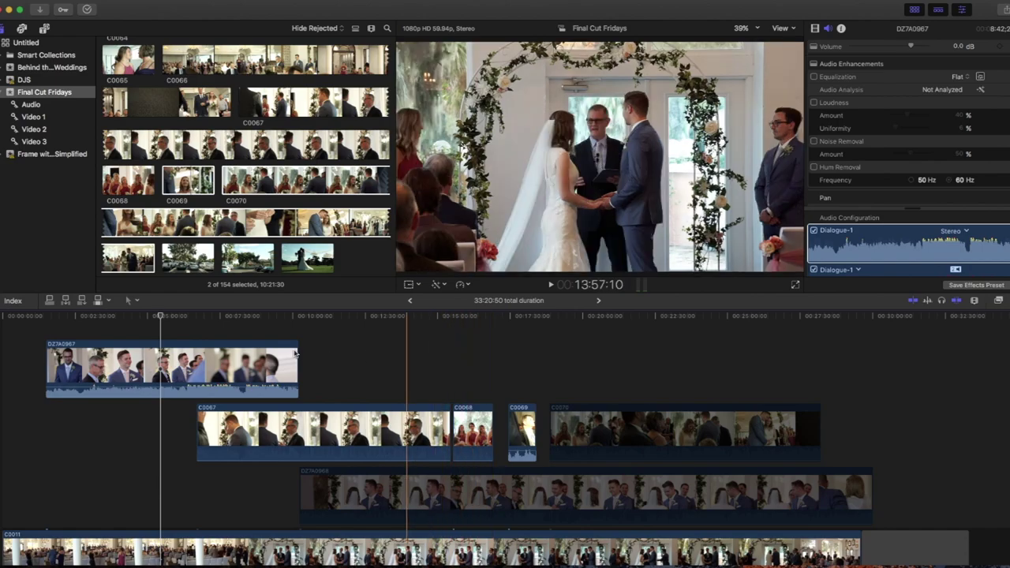
scroll(501, 369, "down", 3)
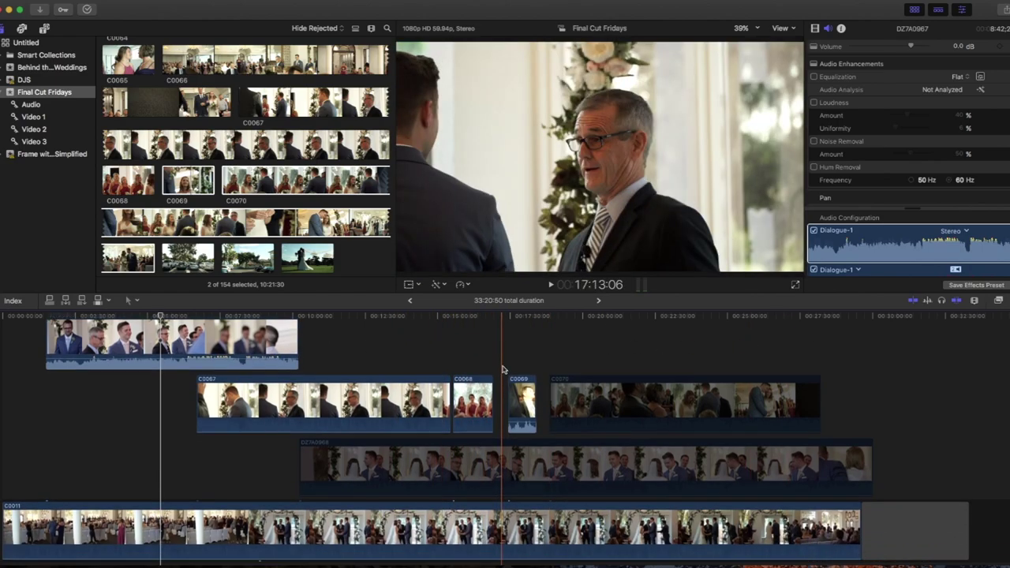
scroll(286, 227, "down", 10)
scroll(286, 227, "up", 5)
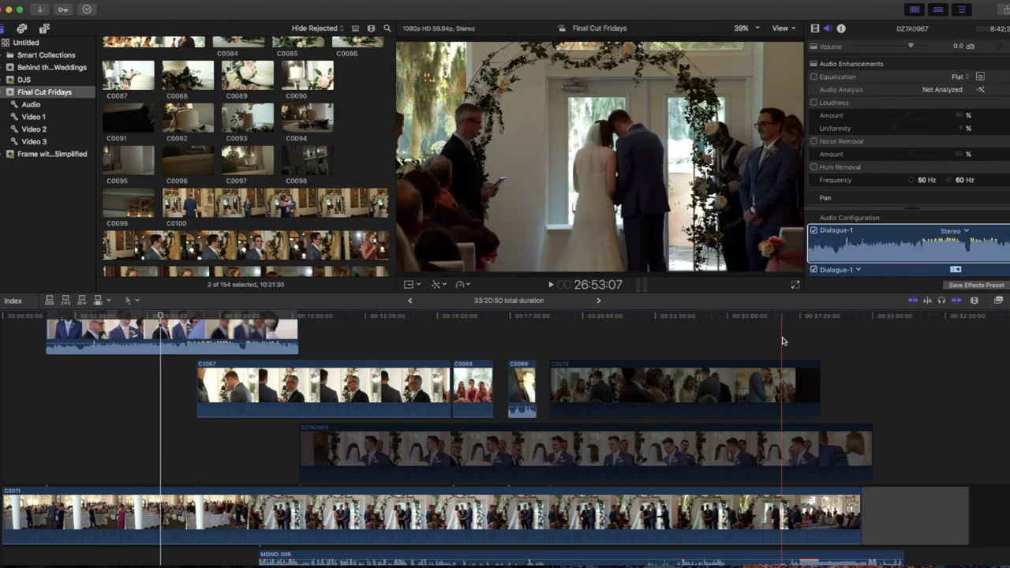
mouse_move(781, 337)
left_mouse_down()
mouse_move(229, 357)
mouse_move(50, 484)
mouse_move(74, 552)
mouse_move(105, 528)
left_mouse_up()
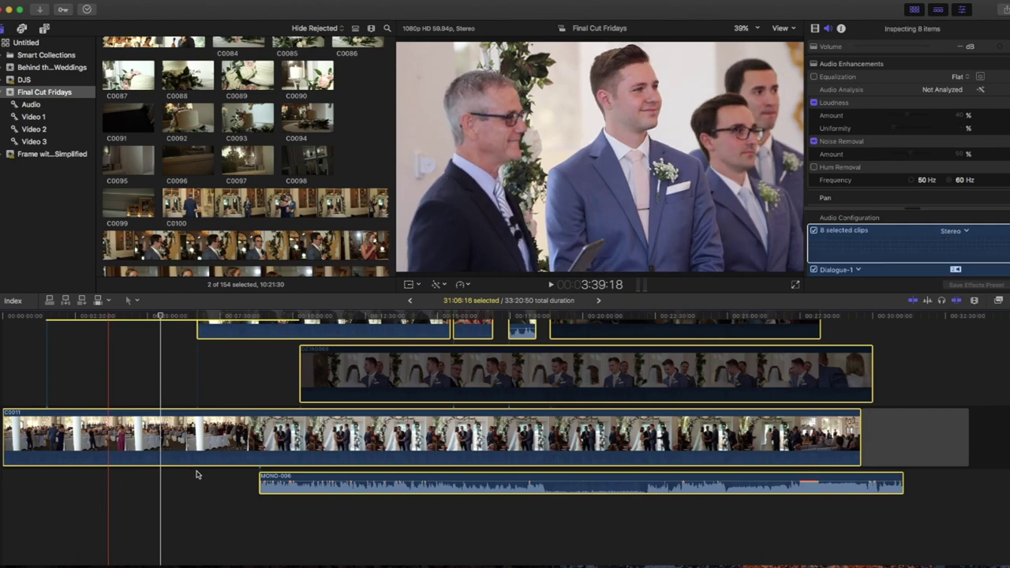
Paste the copied clips into the empty Untitled Project and fit the timeline to view.
left_click(408, 301)
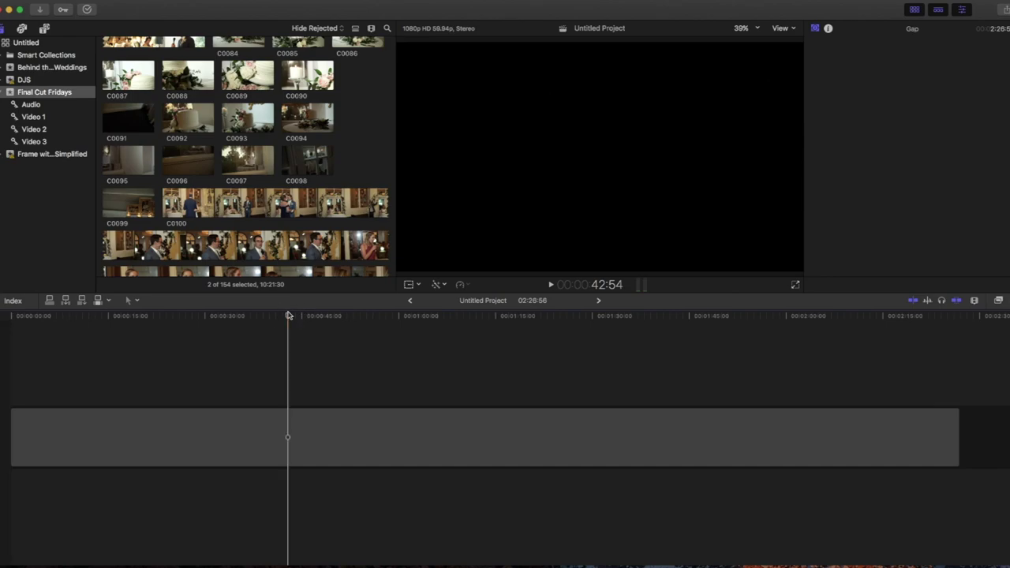
key("super+v")
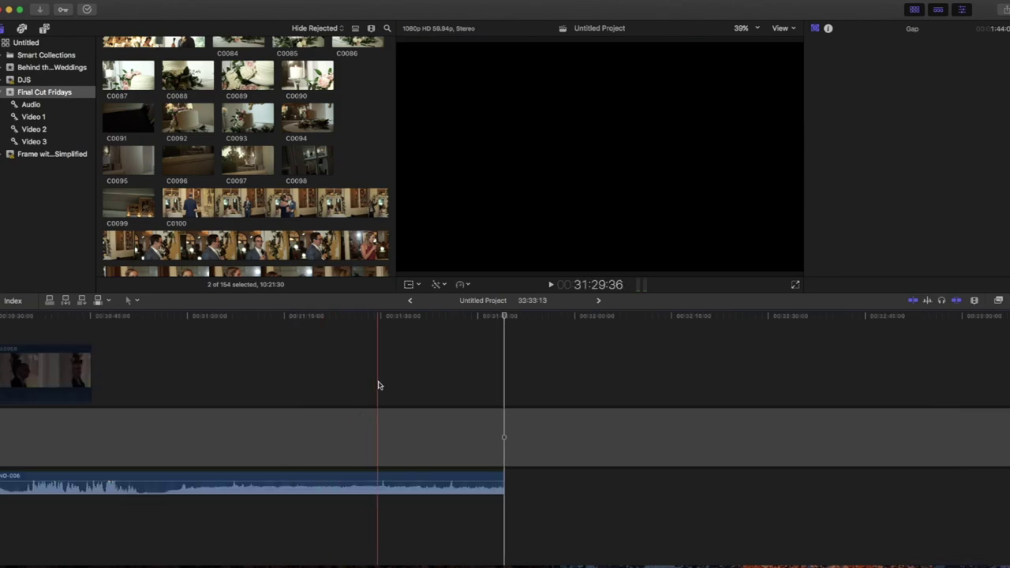
key("shift+z")
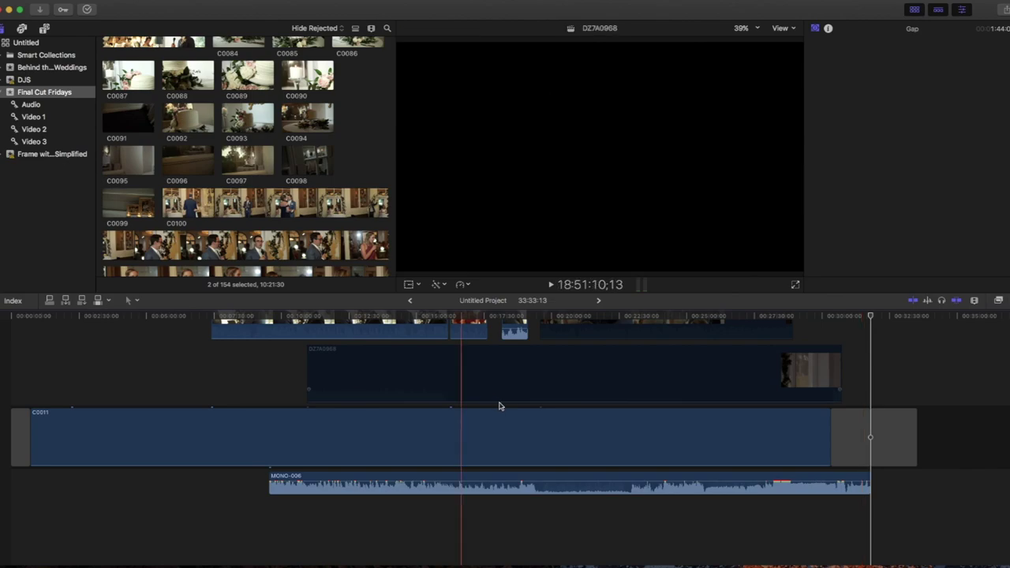
Place the playhead around the 15-minute mark and show the Inspector.
scroll(521, 392, "up", 5)
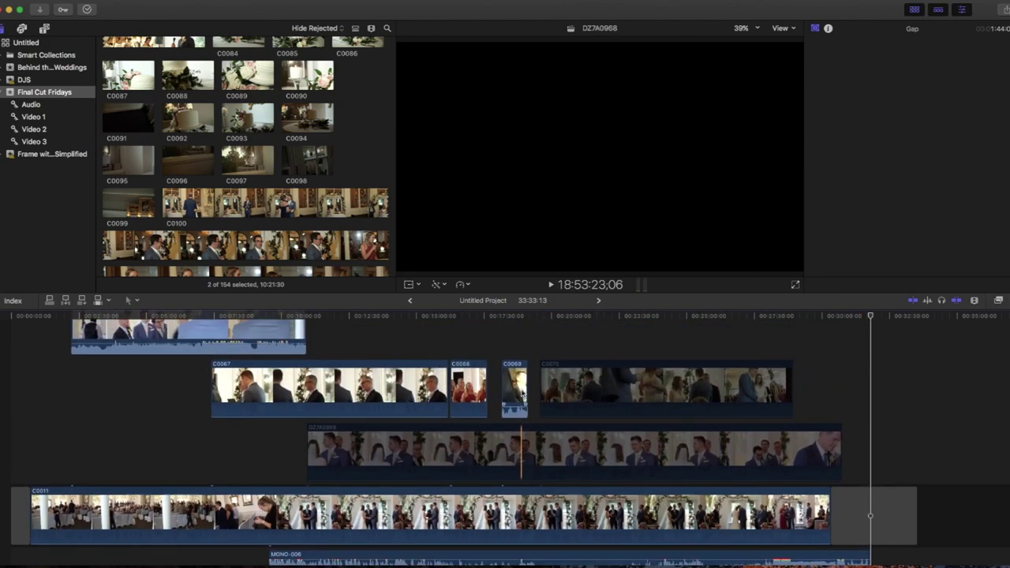
left_click(521, 392)
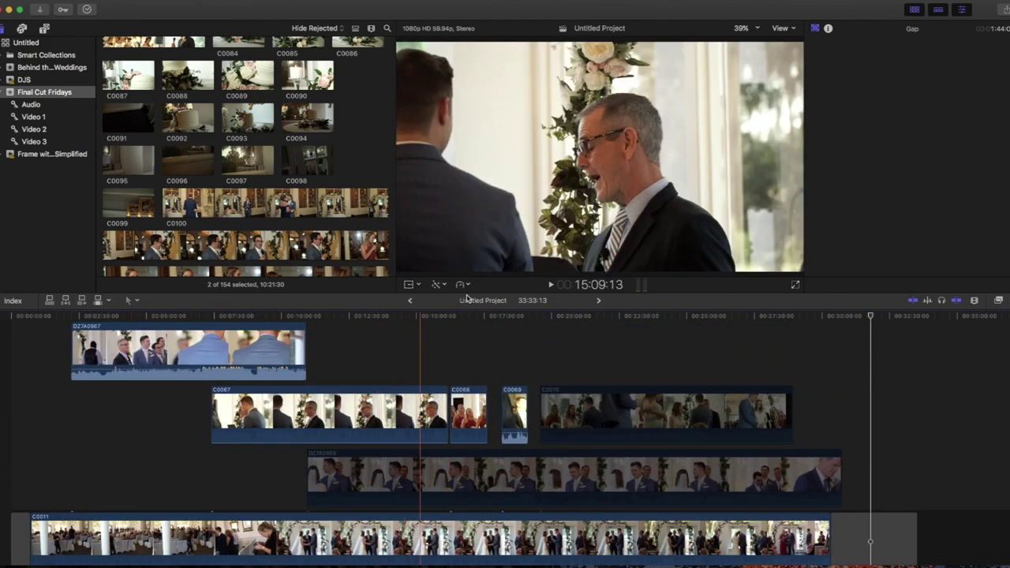
left_click(425, 357)
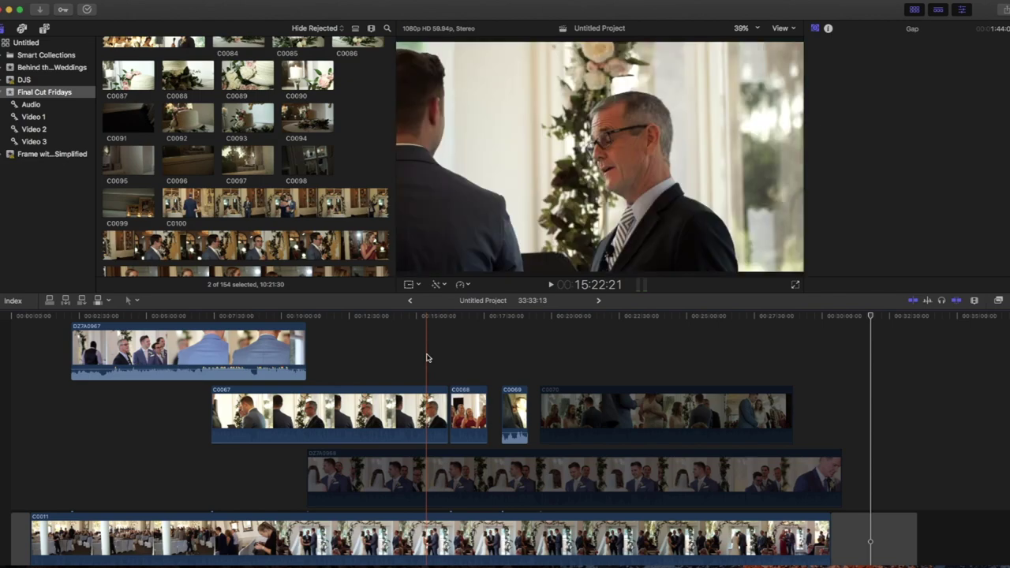
scroll(426, 358, "down", 5)
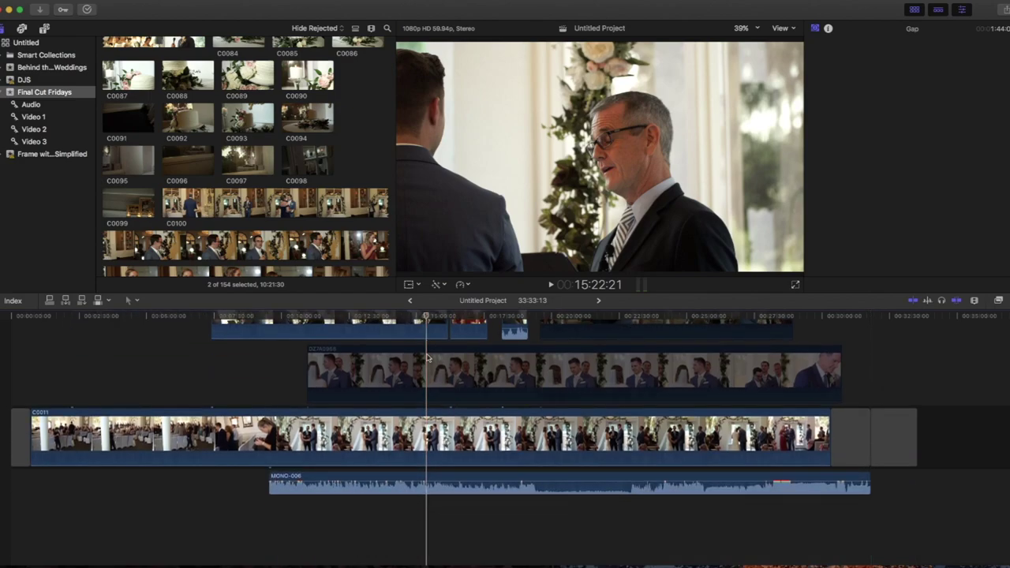
key("super+4")
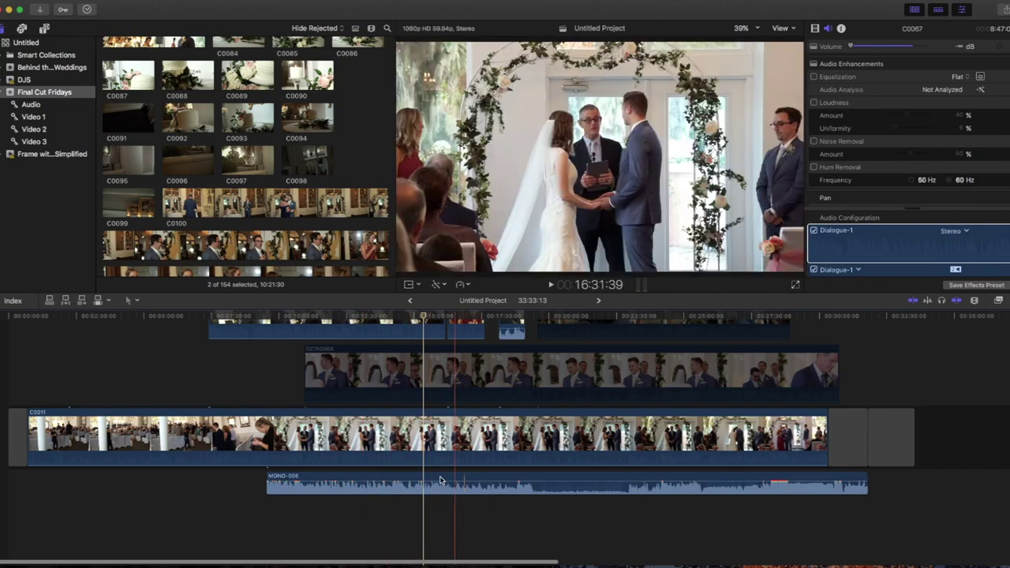
Collapse the expanded MONO-006 audio components back into one clip, keeping its 7.0 dB volume.
left_click(438, 525)
left_click(444, 484)
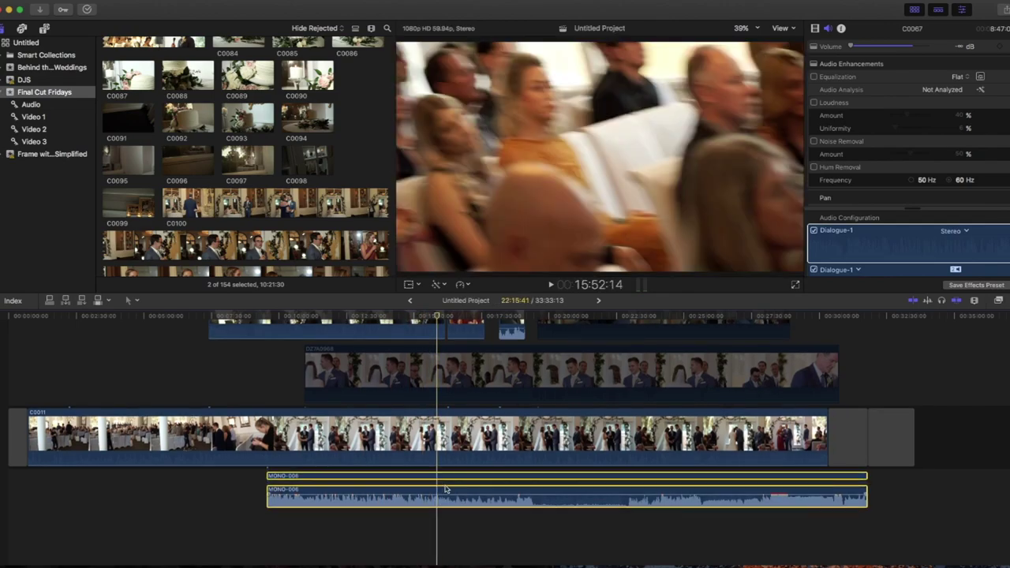
right_click(446, 489)
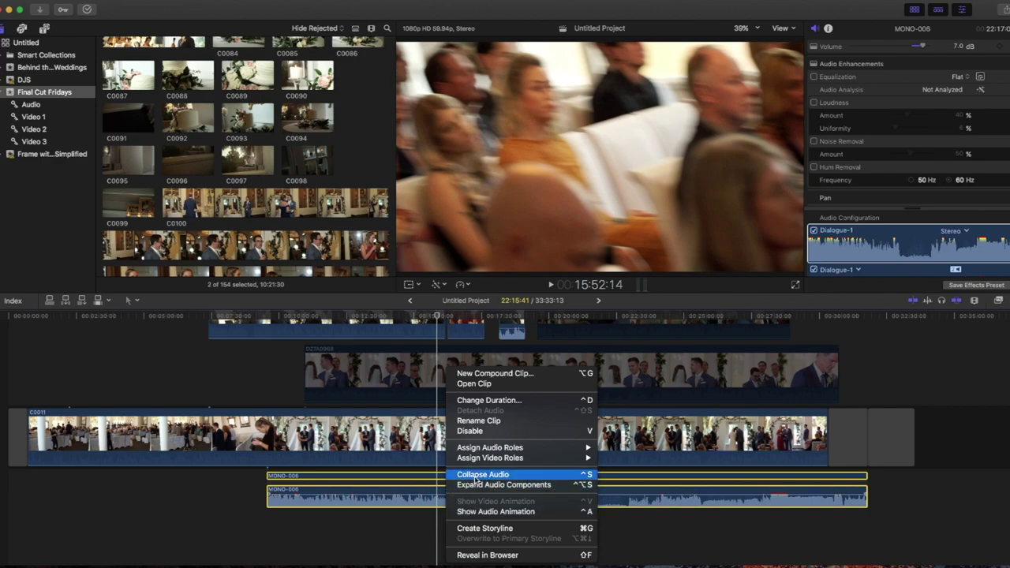
left_click(476, 474)
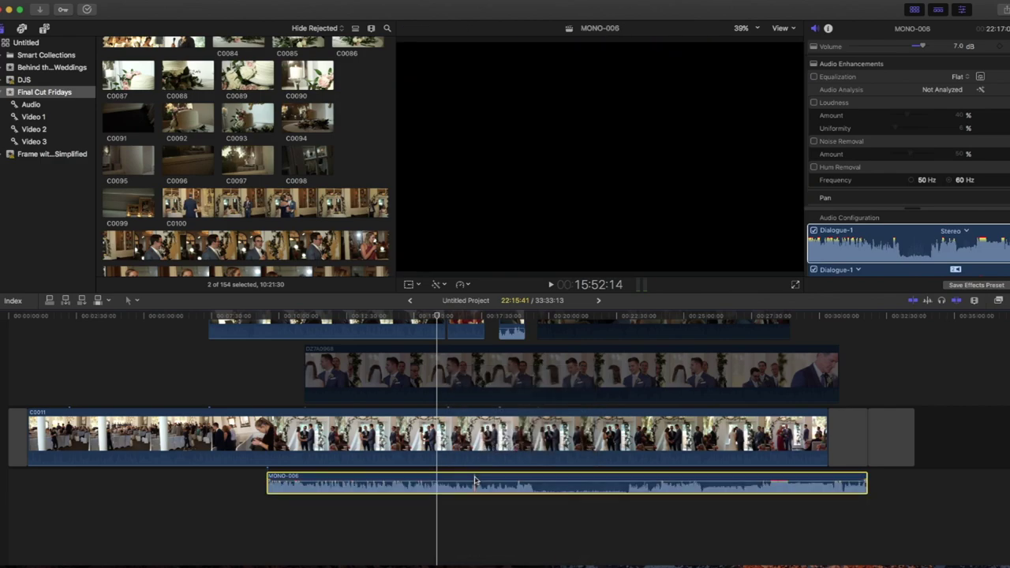